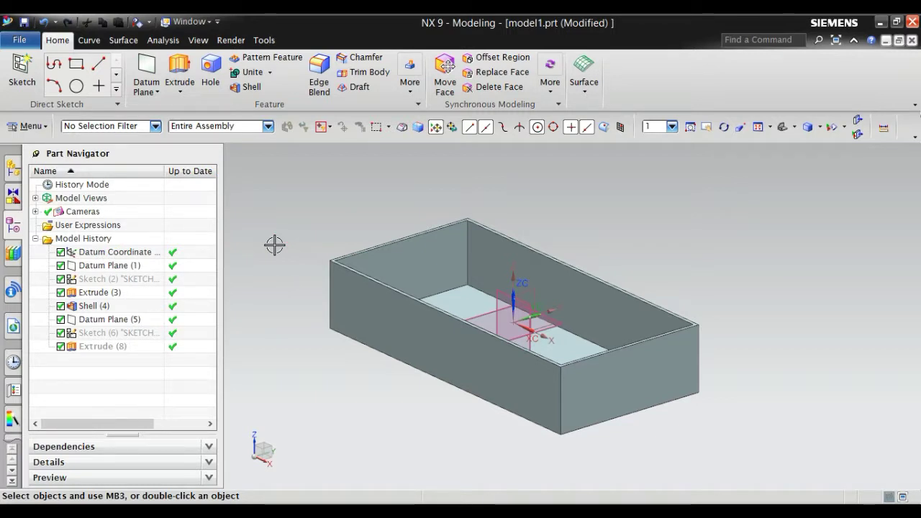
- Create a new sketch placed on the shelled box's top rim face
left_click(22, 72)
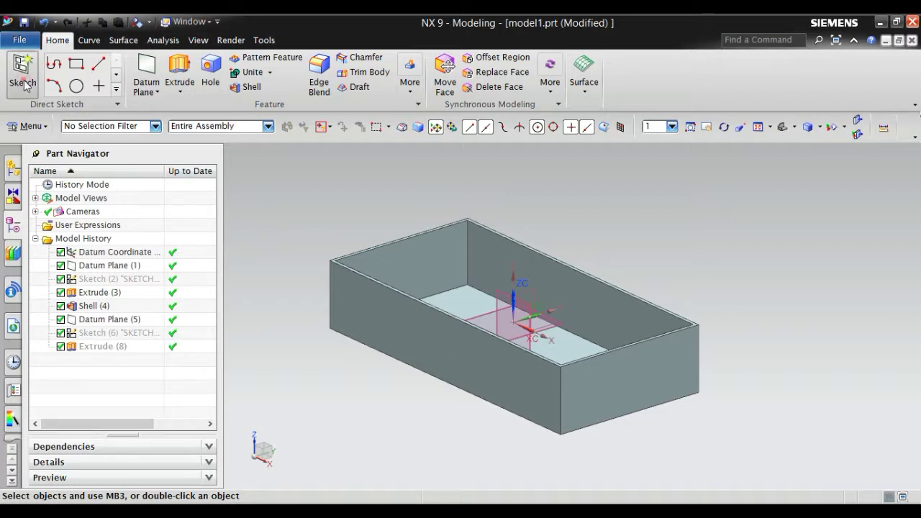
scroll(423, 274, "down", 2)
scroll(424, 274, "up", 3)
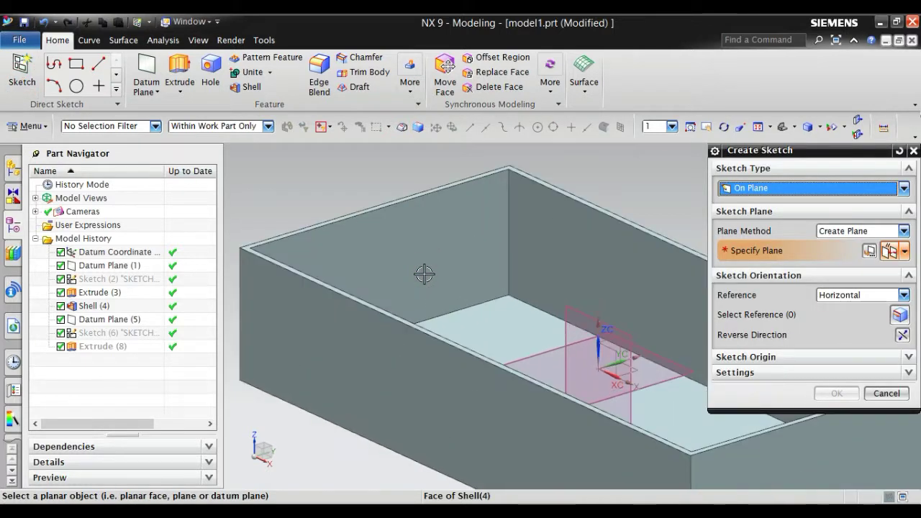
left_click(317, 225)
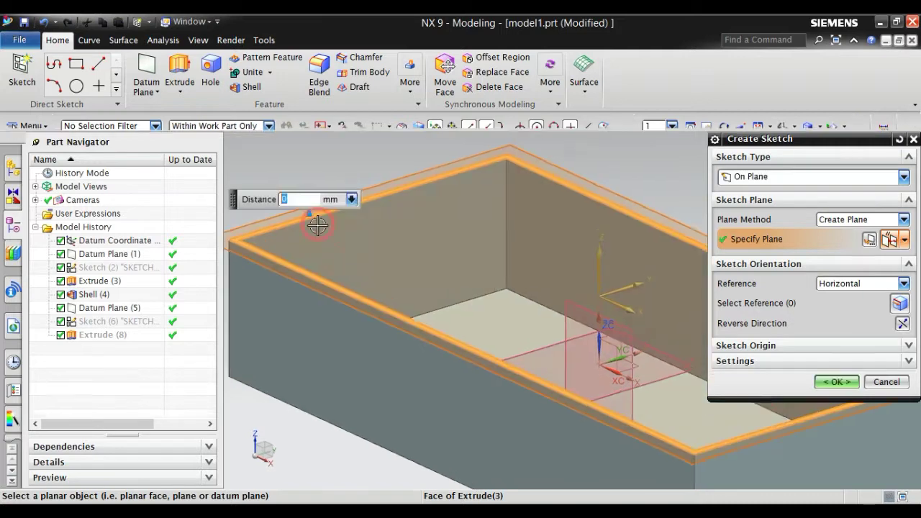
left_click(833, 382)
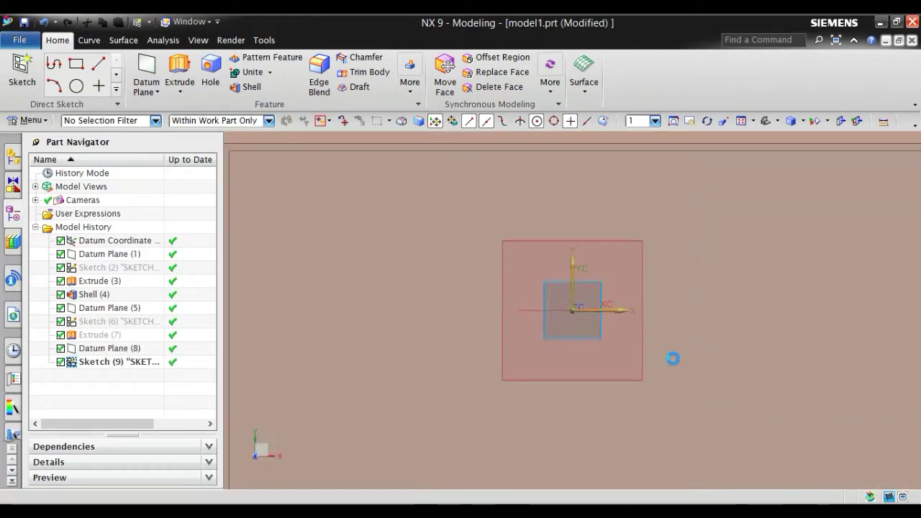
- Draw two vertical lines crossing the box from above to below it
scroll(646, 357, "up", 1)
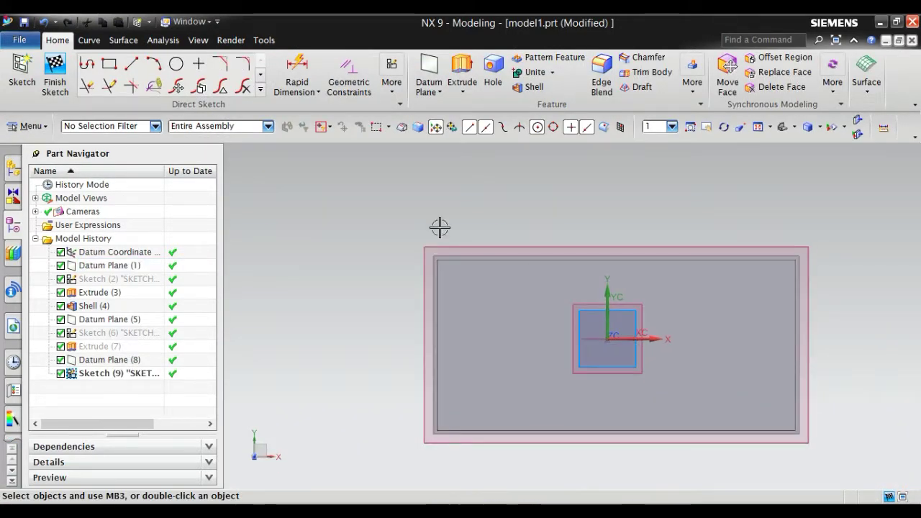
left_click(133, 64)
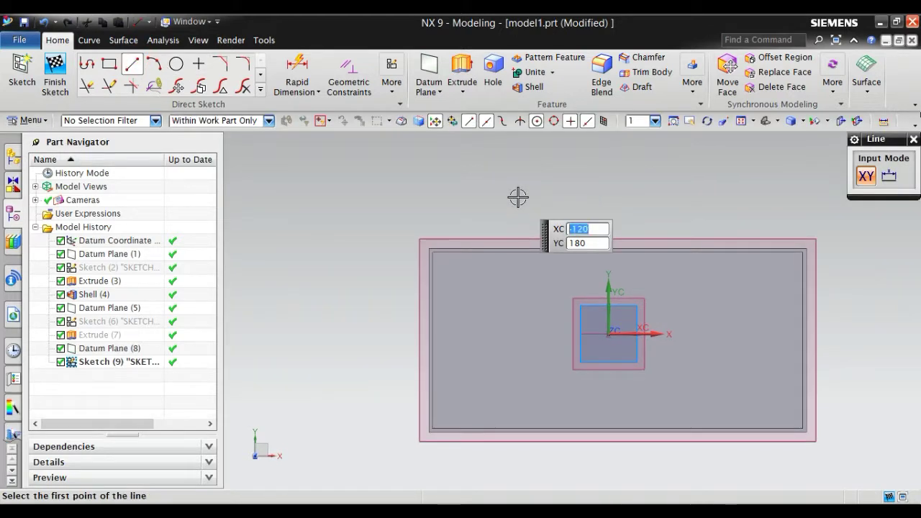
left_click(518, 197)
left_click(516, 460)
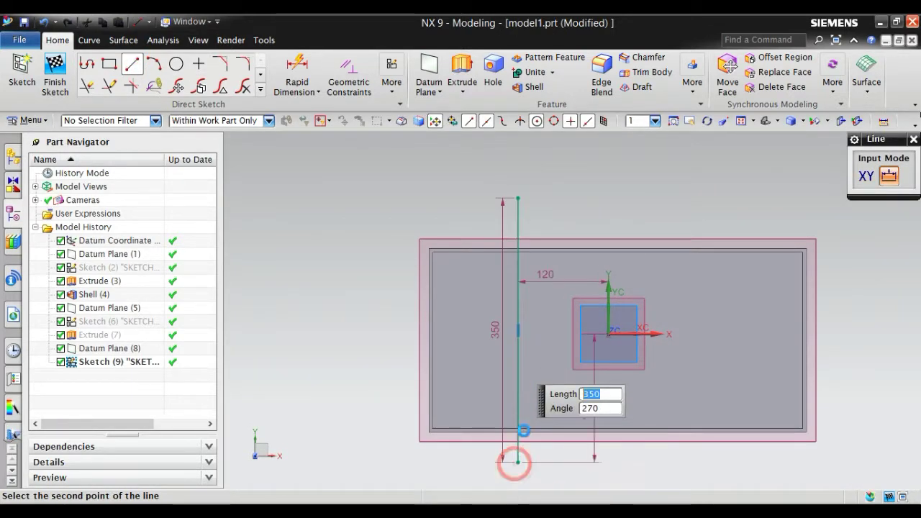
left_click(656, 202)
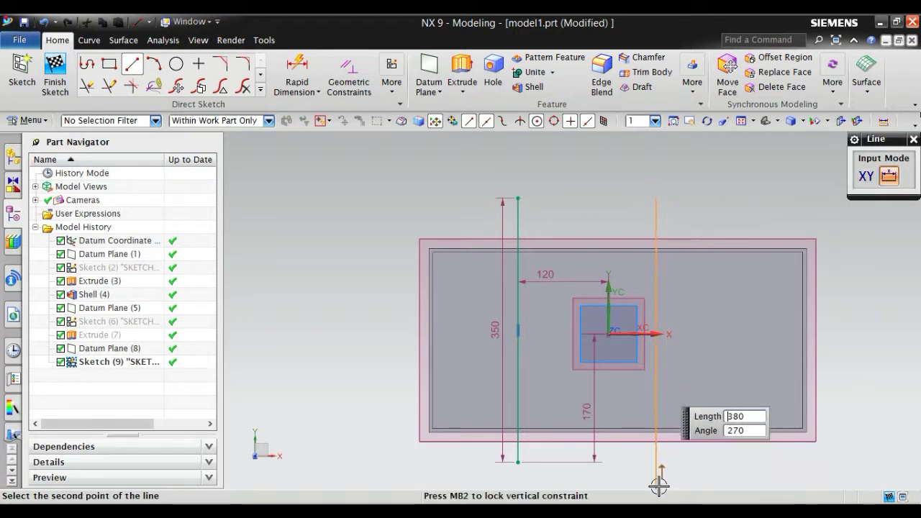
left_click(656, 485)
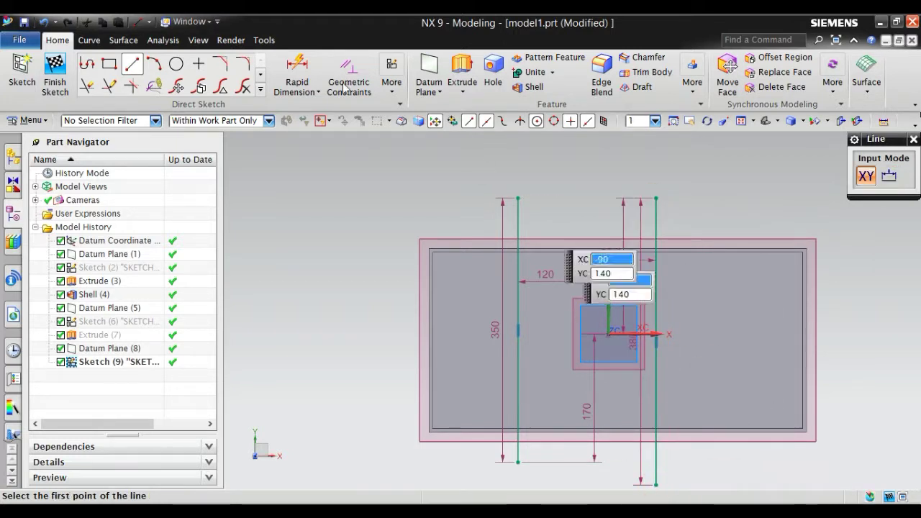
- Draw two horizontal lines across the box, the lower one 640 long, and finish the sketch
left_click(367, 296)
left_click(842, 296)
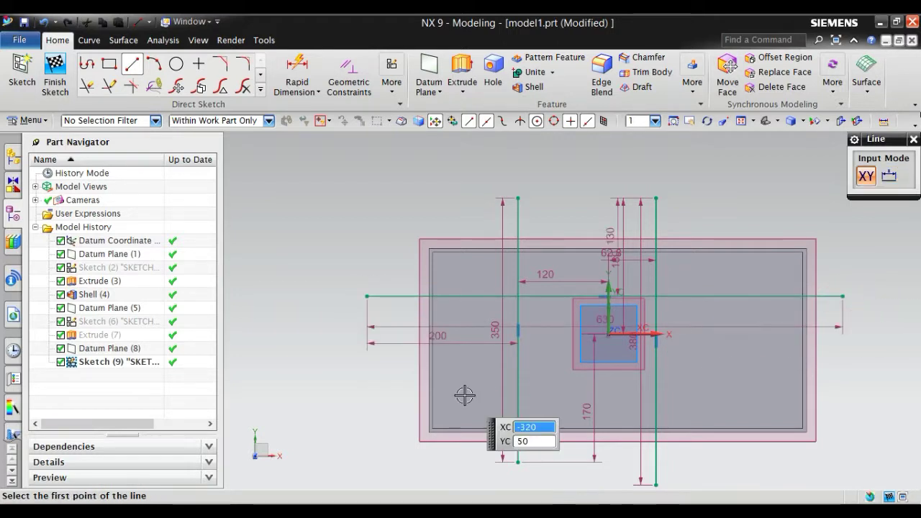
left_click(369, 396)
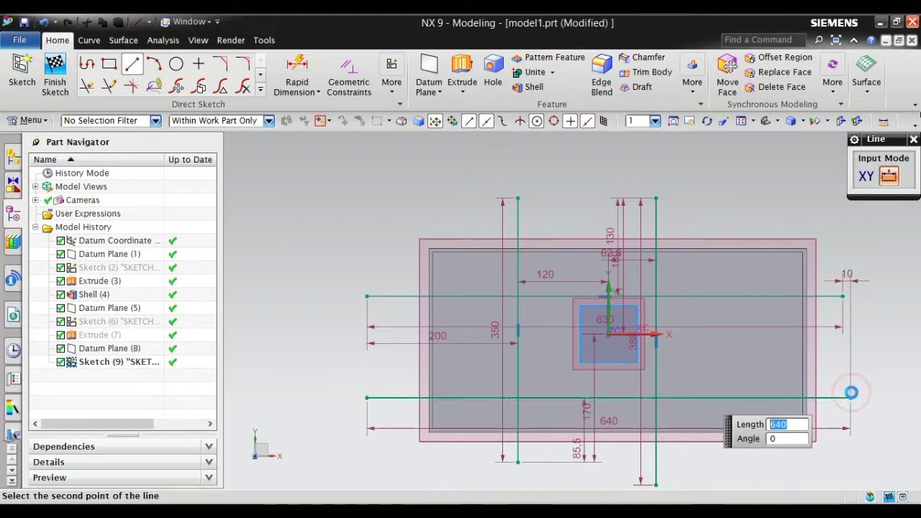
left_click(851, 395)
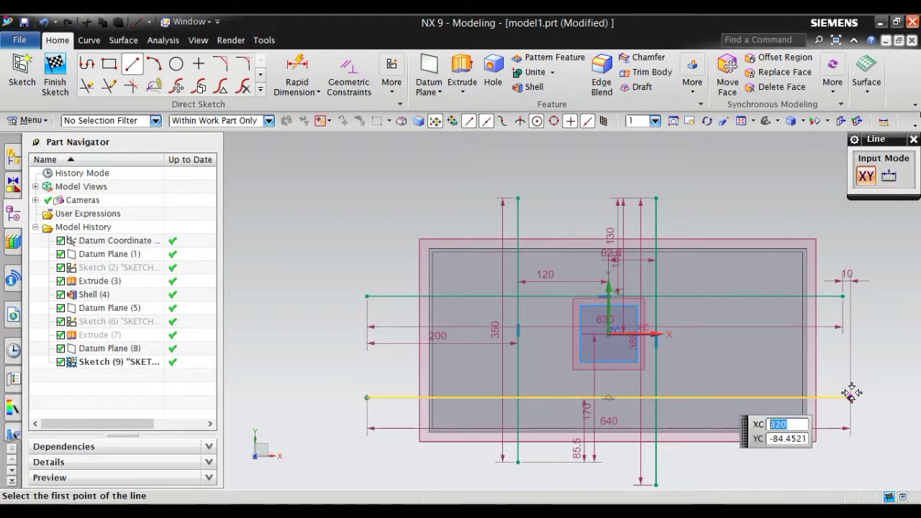
left_click(913, 139)
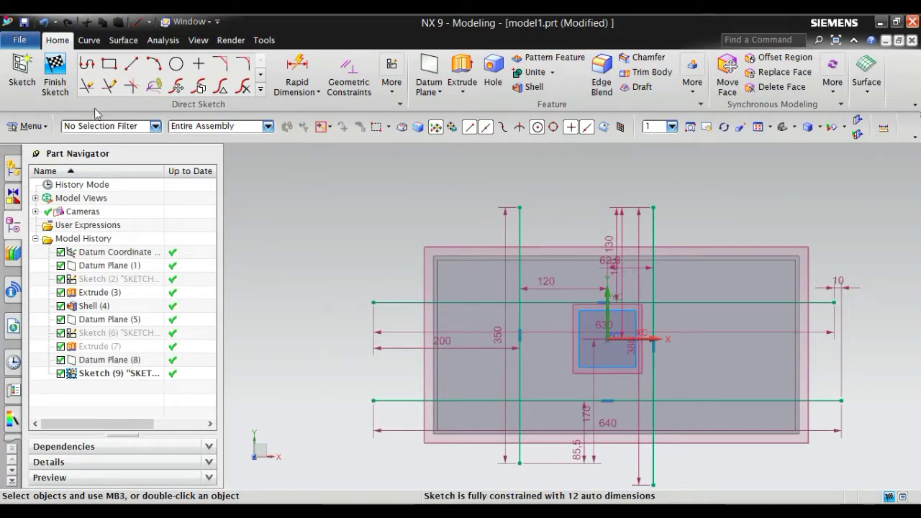
left_click(52, 87)
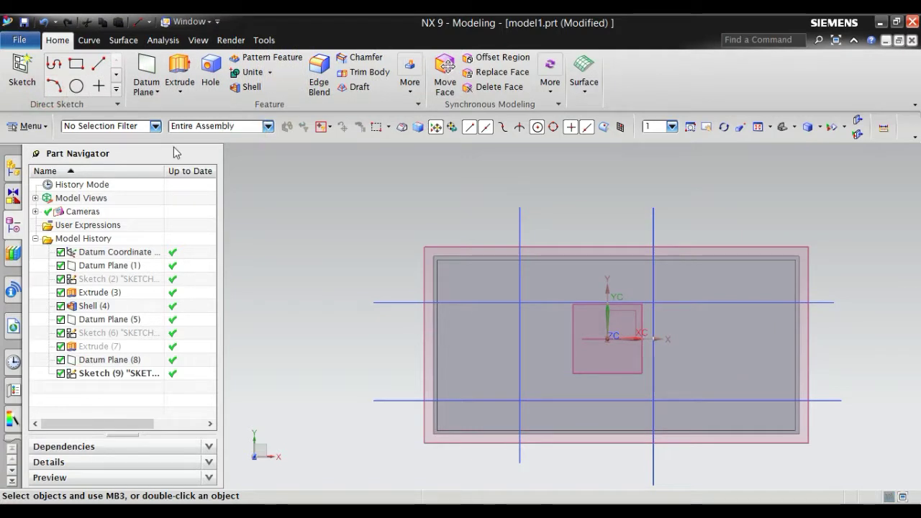
- Switch to the trimetric view, zoom out, and open the main menu toward Insert > Design Feature
key("Home")
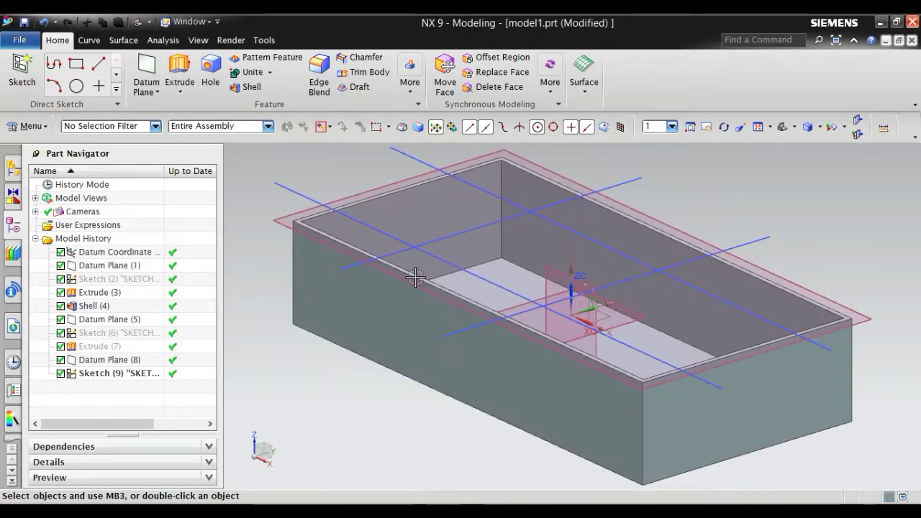
scroll(415, 278, "down", 3)
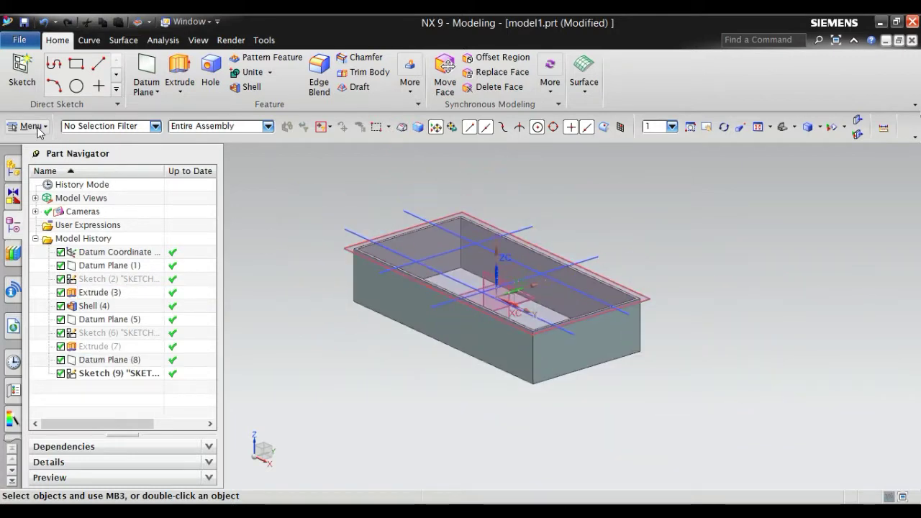
left_click(39, 127)
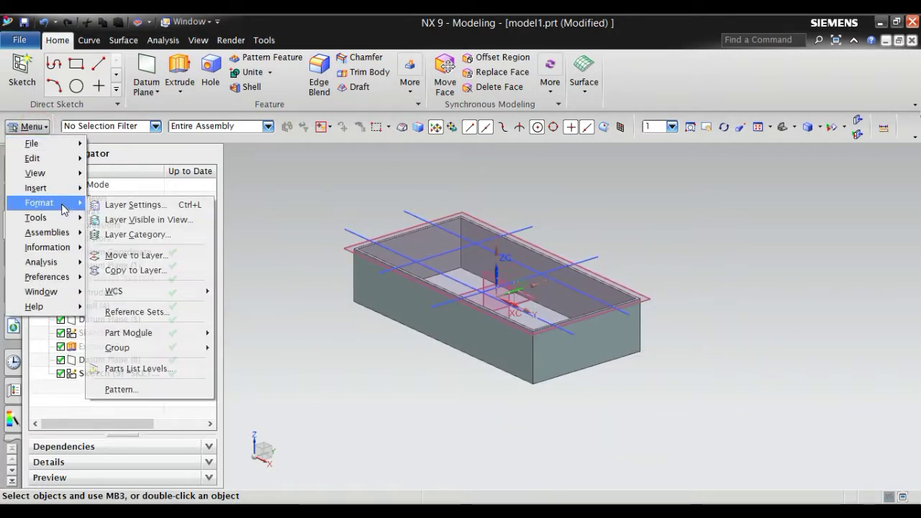
- Create a 5 mm symmetric rib along the lengthwise sketch line using the Single Curve filter
mouse_move(67, 191)
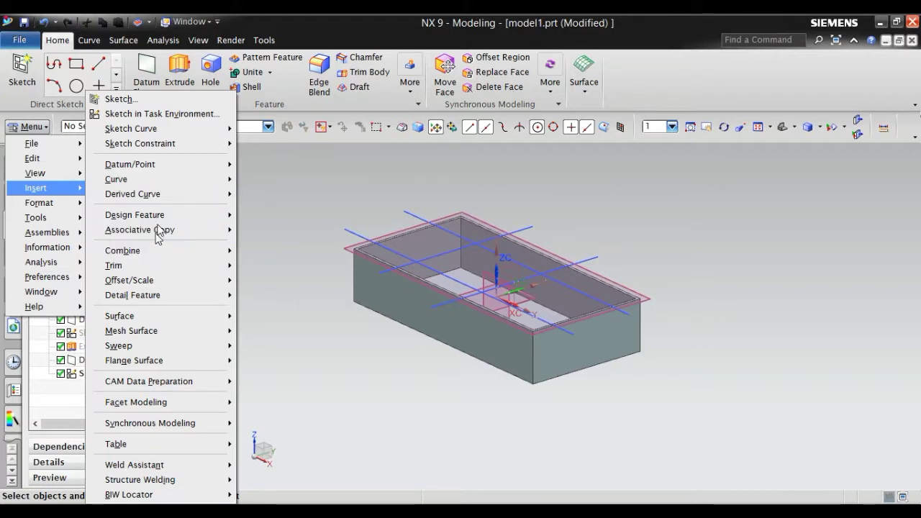
mouse_move(206, 215)
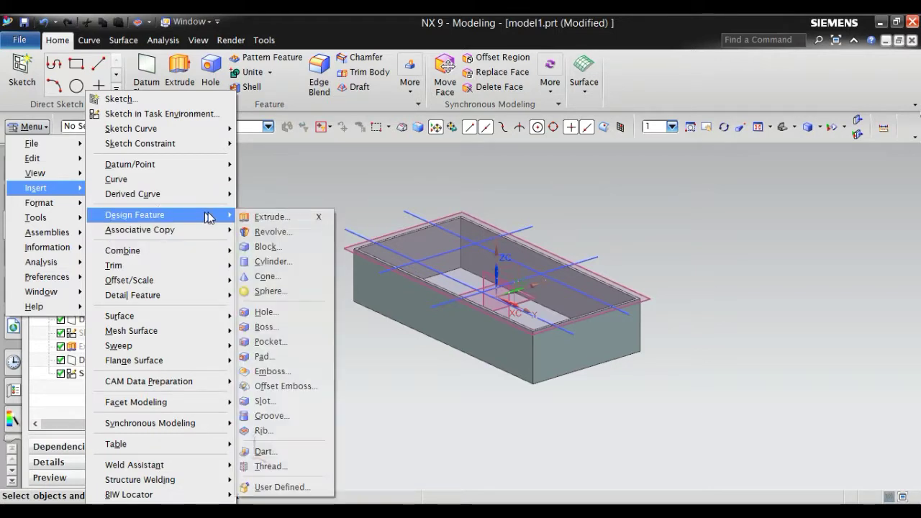
left_click(269, 431)
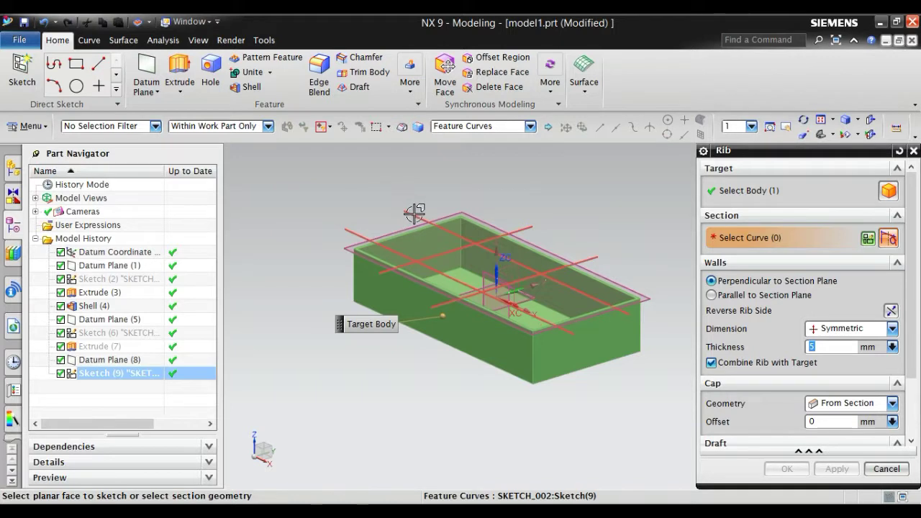
left_click(446, 127)
left_click(458, 139)
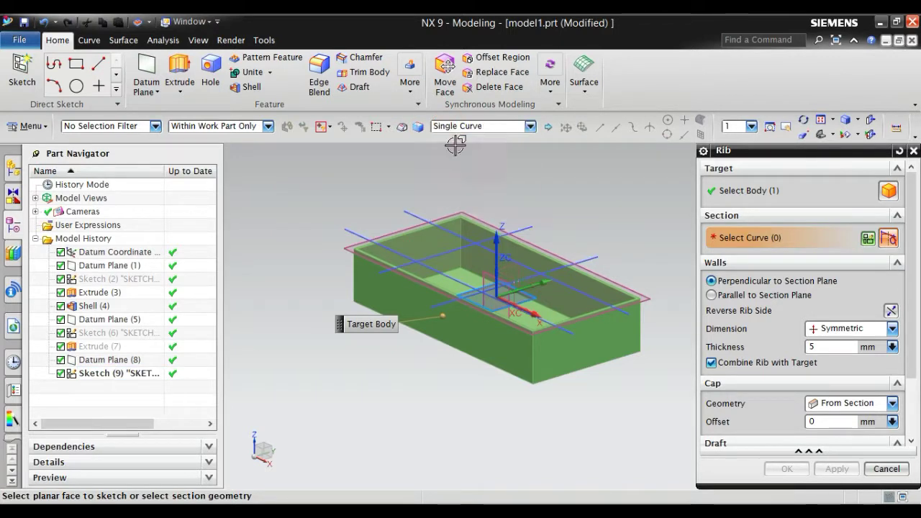
left_click(418, 213)
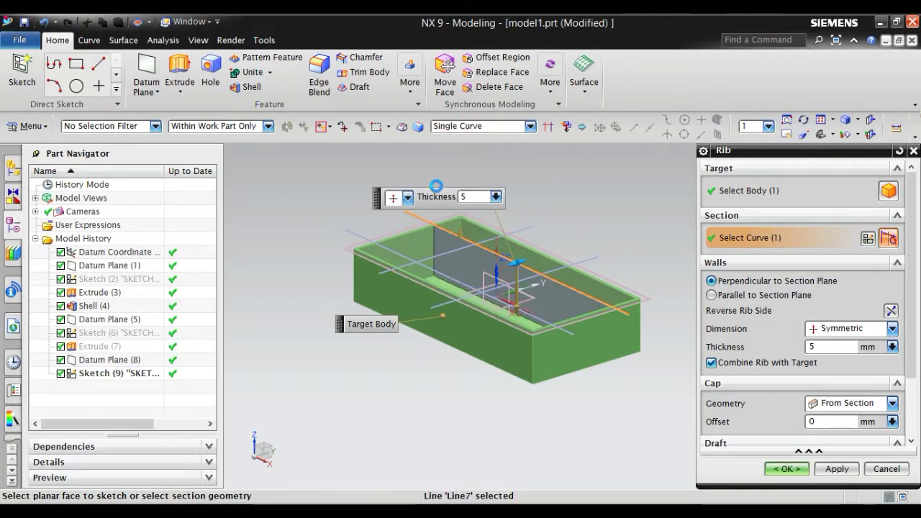
middle_click(437, 189)
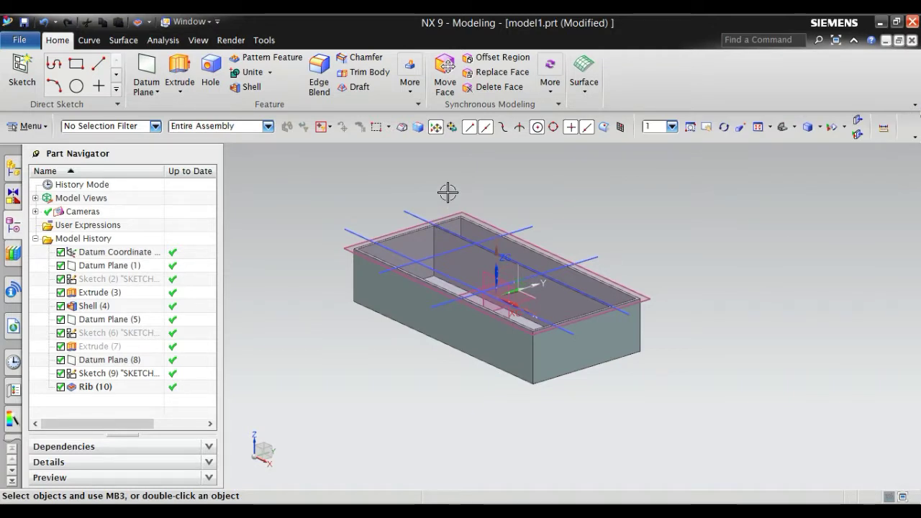
- Edit Rib (10) to add Line8, Line5 and Line6 as sections with 8 mm symmetric thickness
double_click(94, 387)
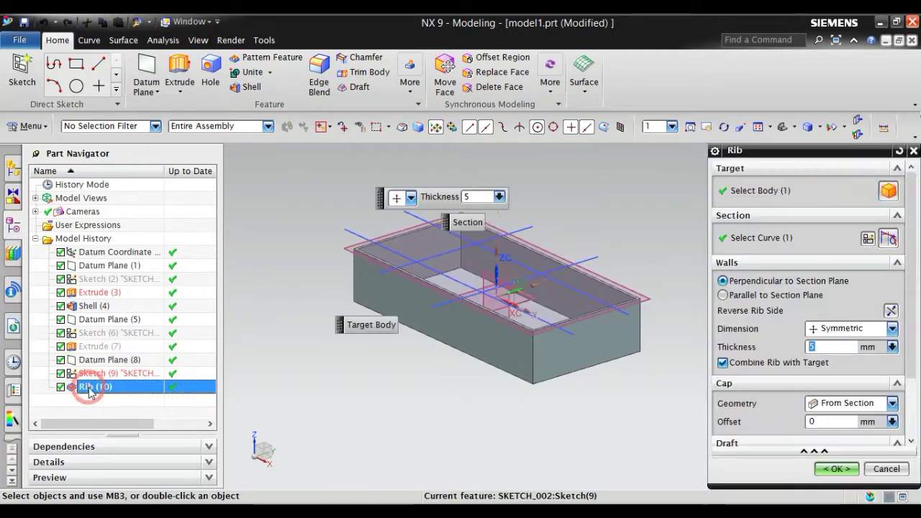
middle_click_drag(534, 208, 569, 215)
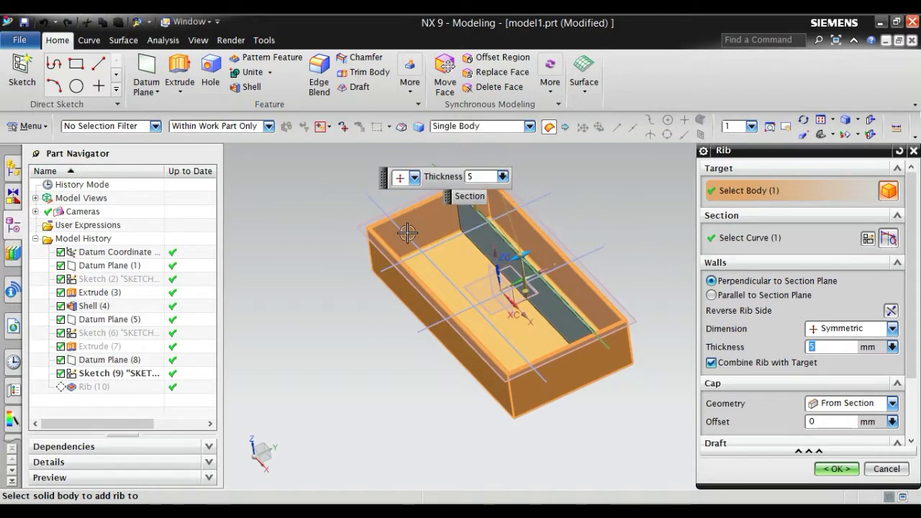
left_click(748, 237)
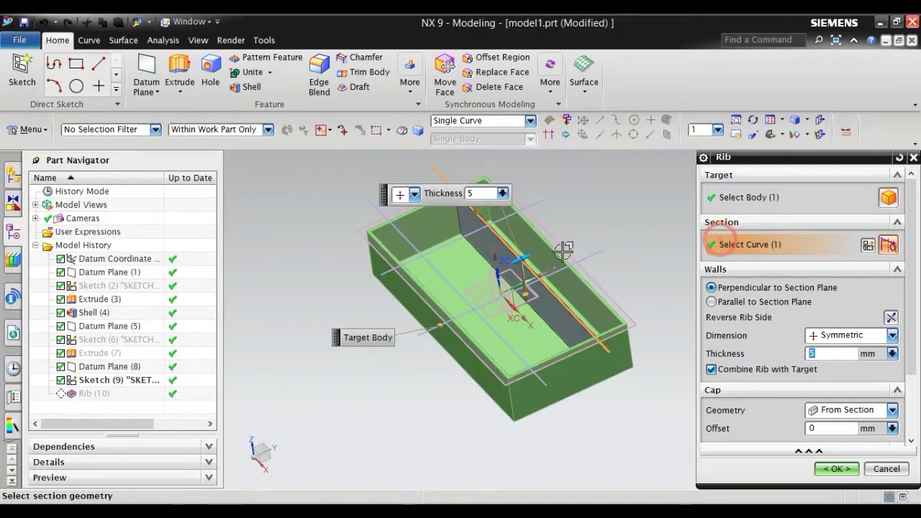
left_click(402, 241)
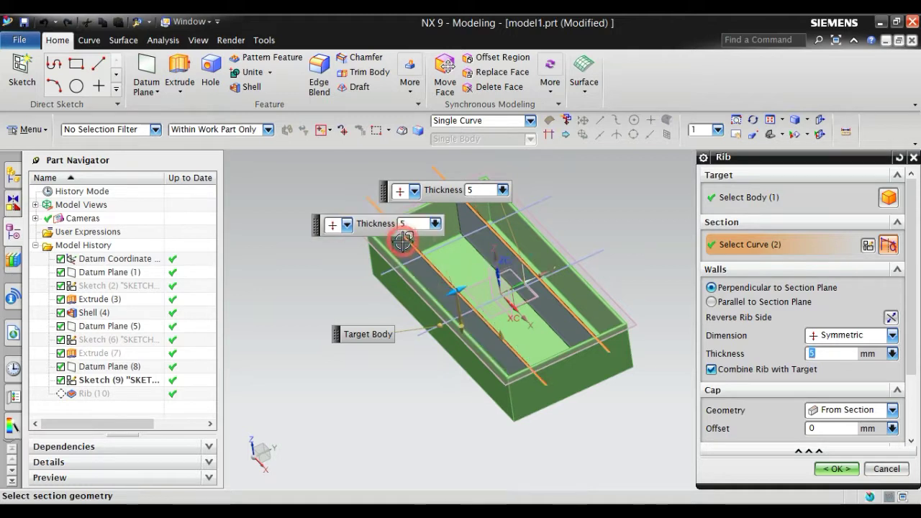
left_click(458, 239)
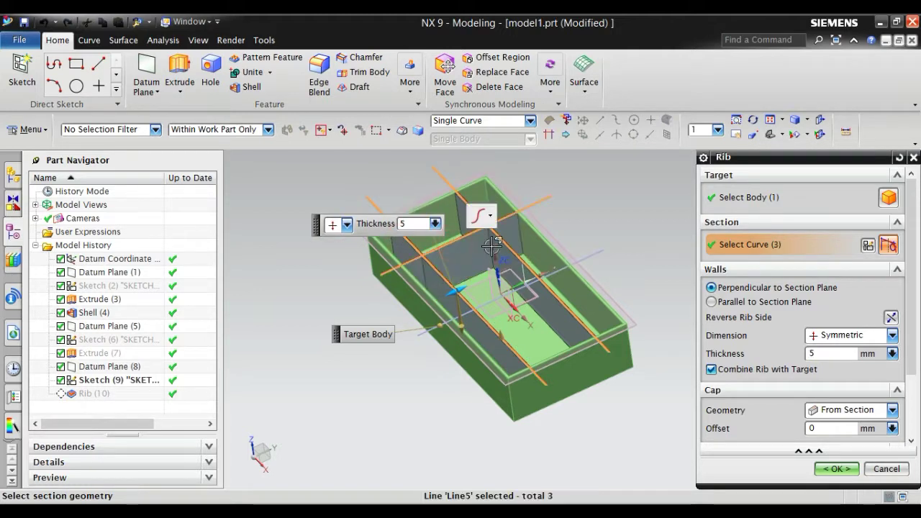
left_click(494, 300)
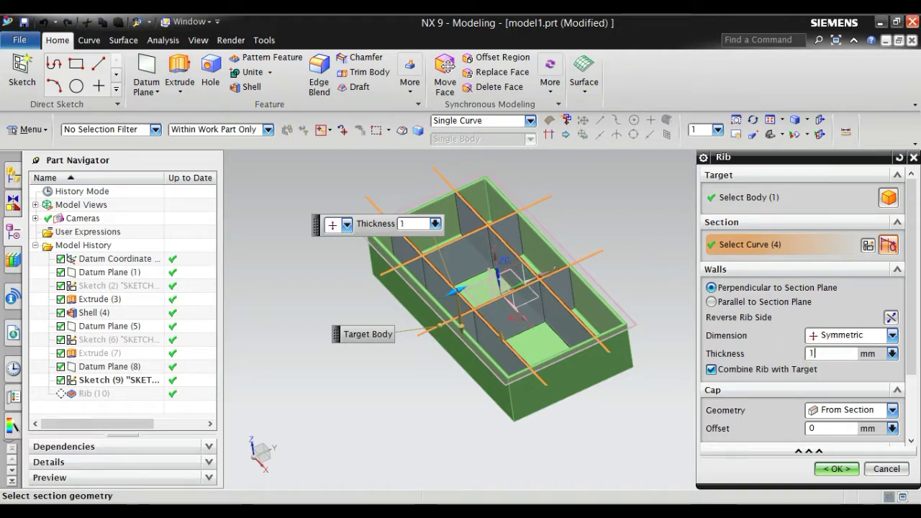
left_click(821, 353)
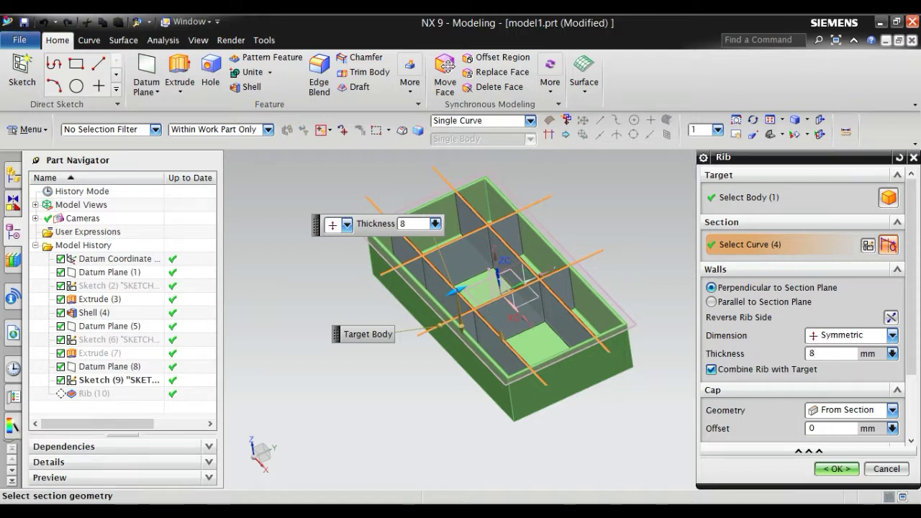
- Set the rib draft to From Cap at 3° and preview the computed result
scroll(901, 357, "down", 4)
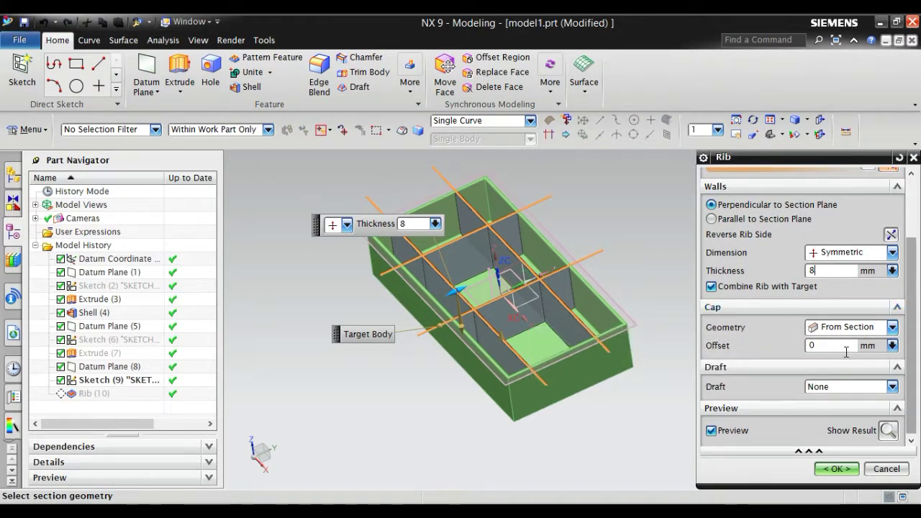
left_click(847, 391)
left_click(832, 411)
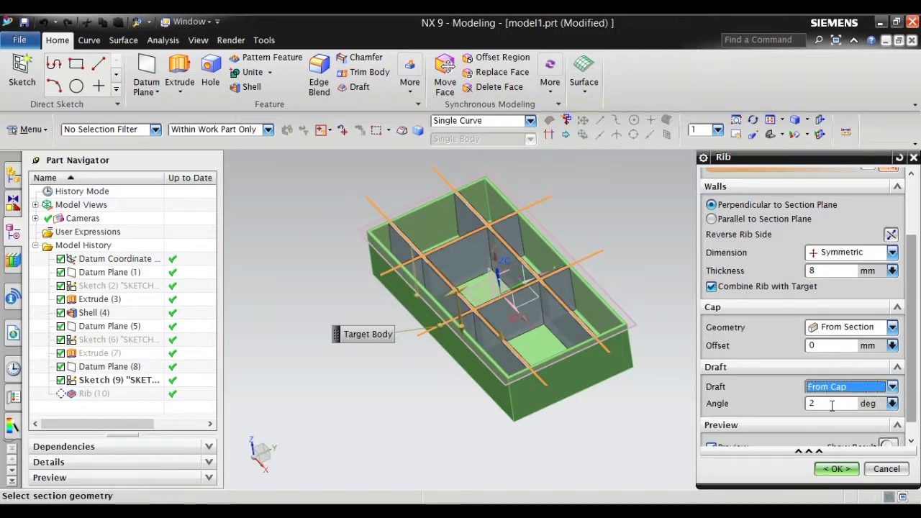
left_click(831, 404)
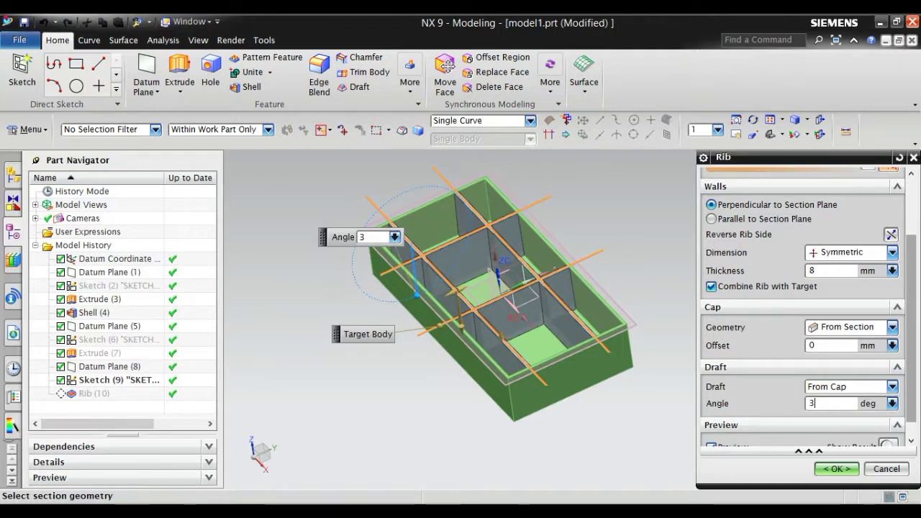
scroll(912, 407, "down", 1)
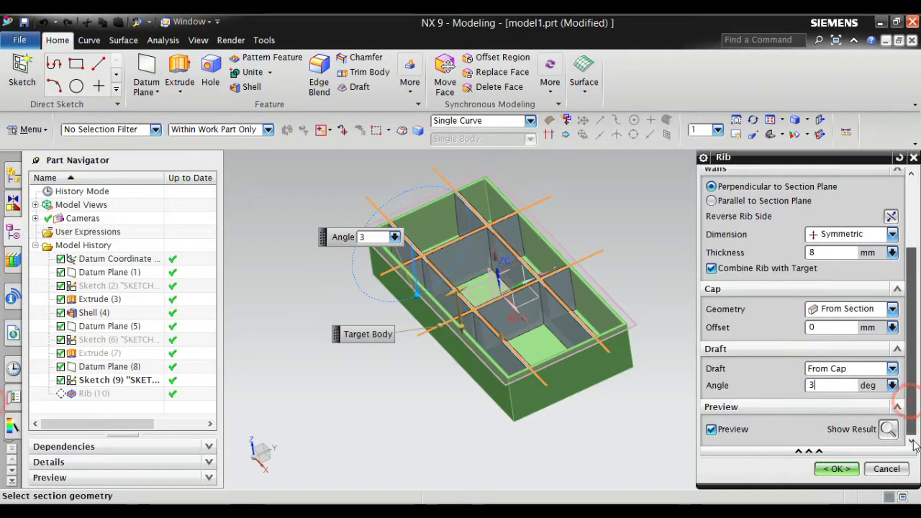
left_click(887, 430)
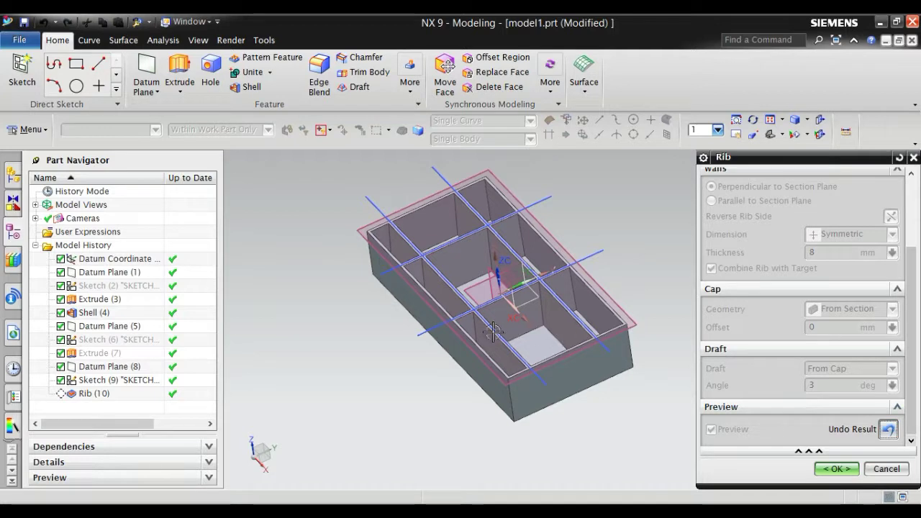
left_click(887, 431)
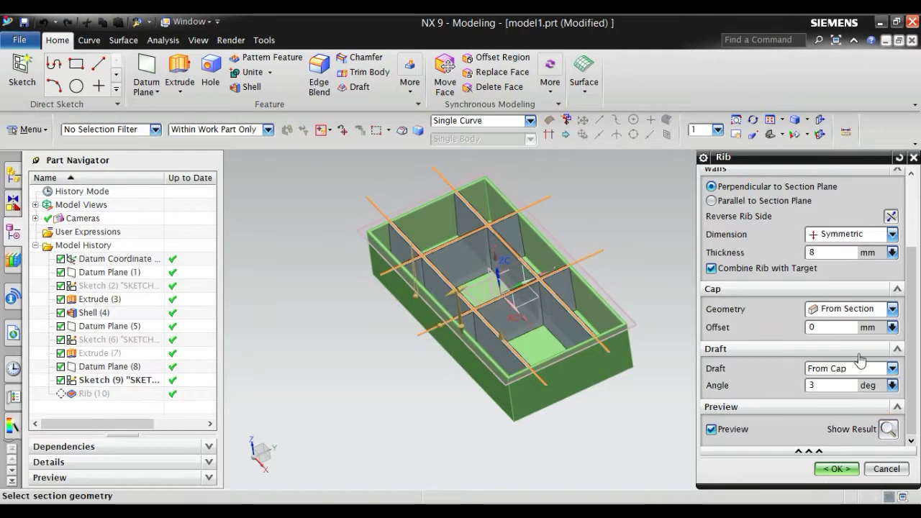
- Set Cap Geometry to From Selected and make the Extrude (7) curved sheet visible
left_click(831, 311)
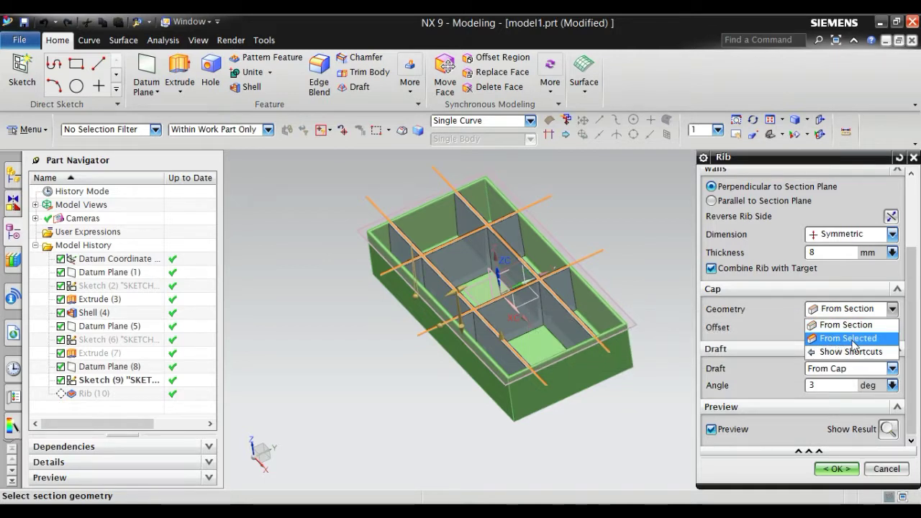
left_click(854, 342)
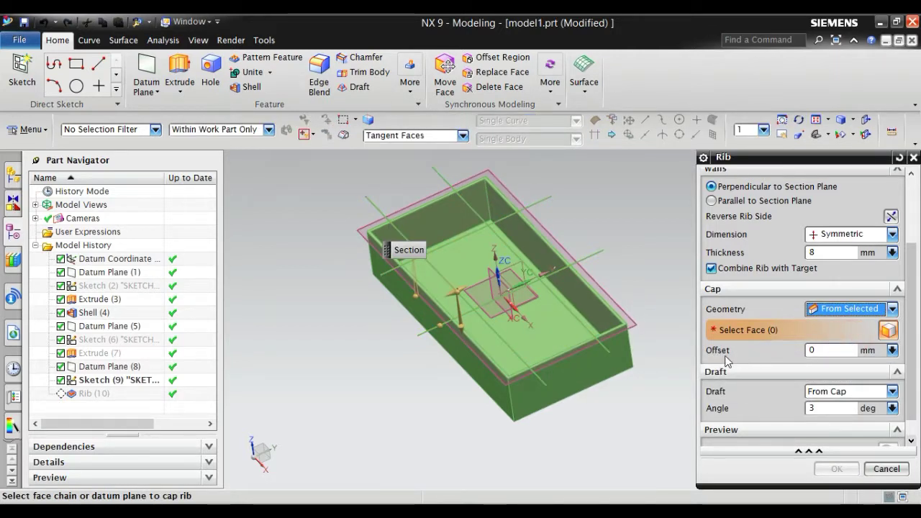
left_click(111, 352)
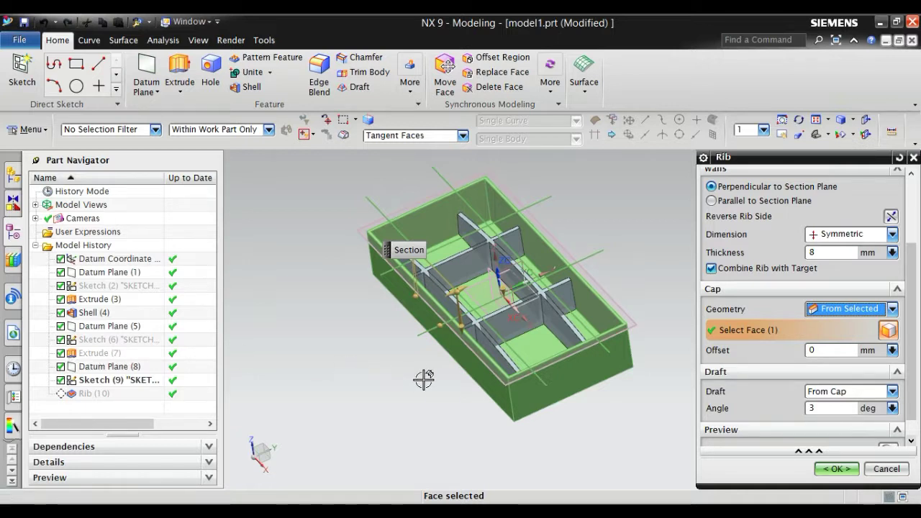
right_click(137, 360)
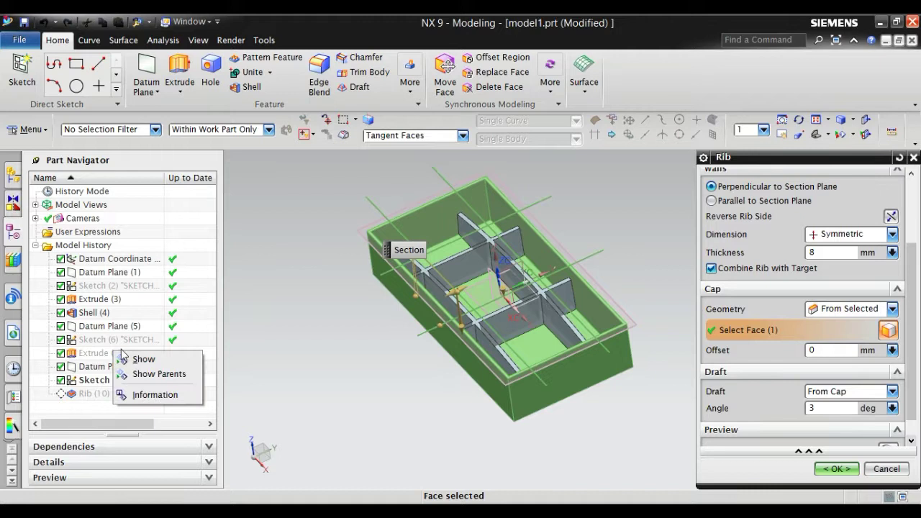
left_click(142, 360)
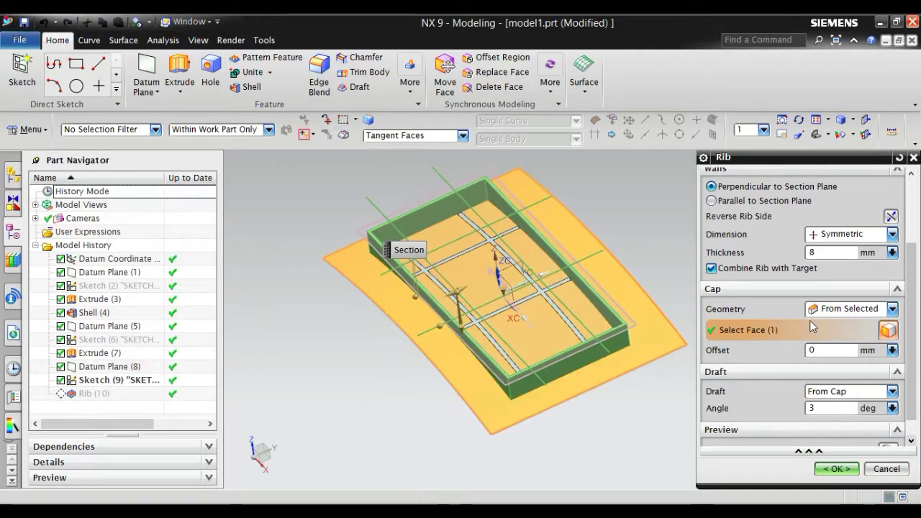
- Preview the rib capped from the section, then cap it at the curved sheet face instead
left_click(842, 308)
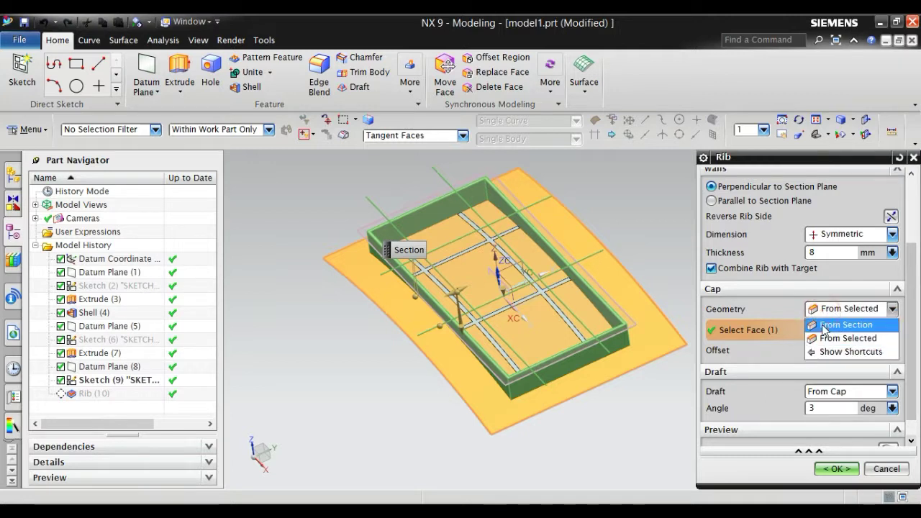
left_click(823, 324)
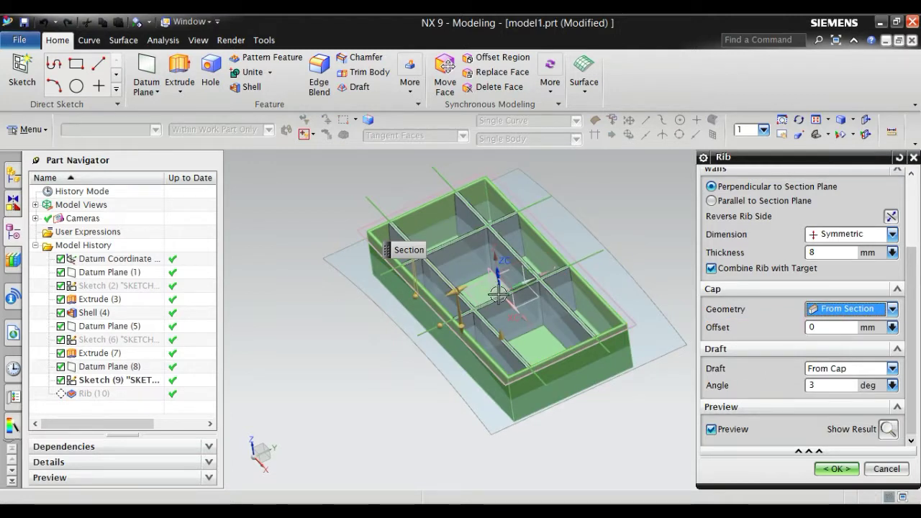
left_click(888, 430)
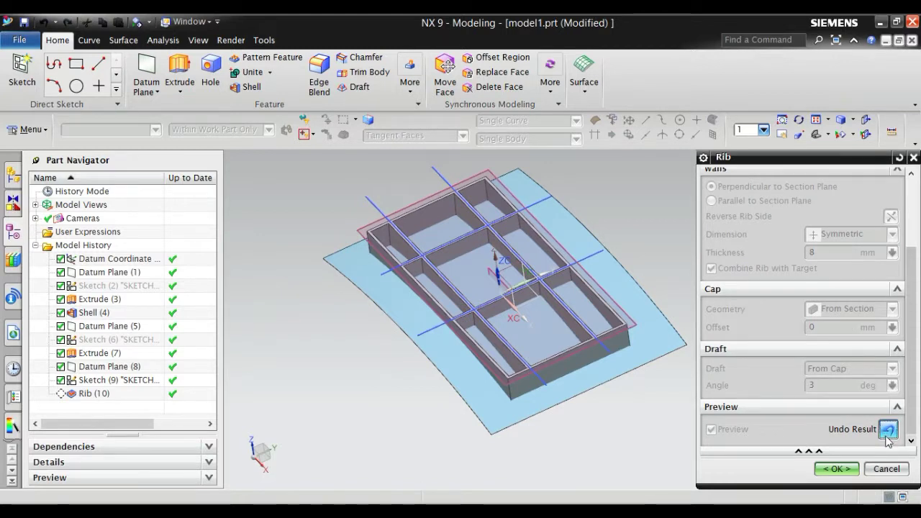
left_click(888, 431)
left_click(842, 308)
left_click(833, 335)
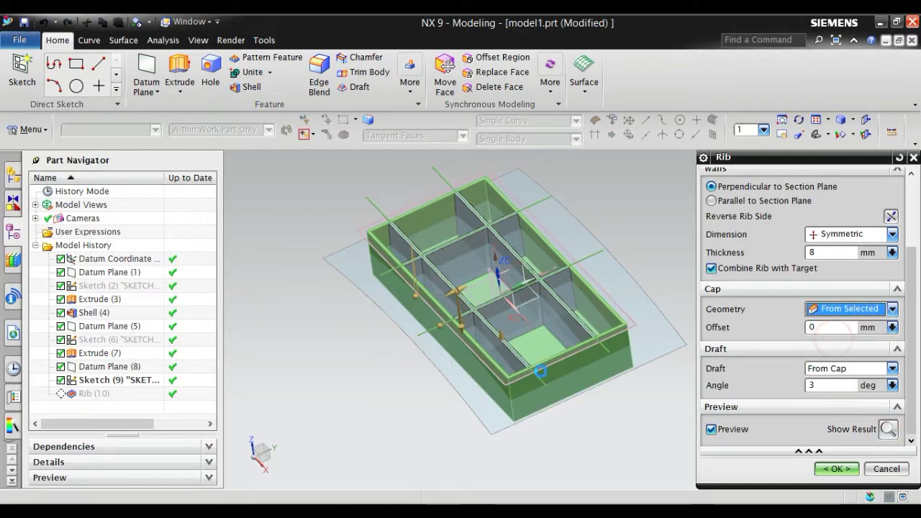
left_click(439, 360)
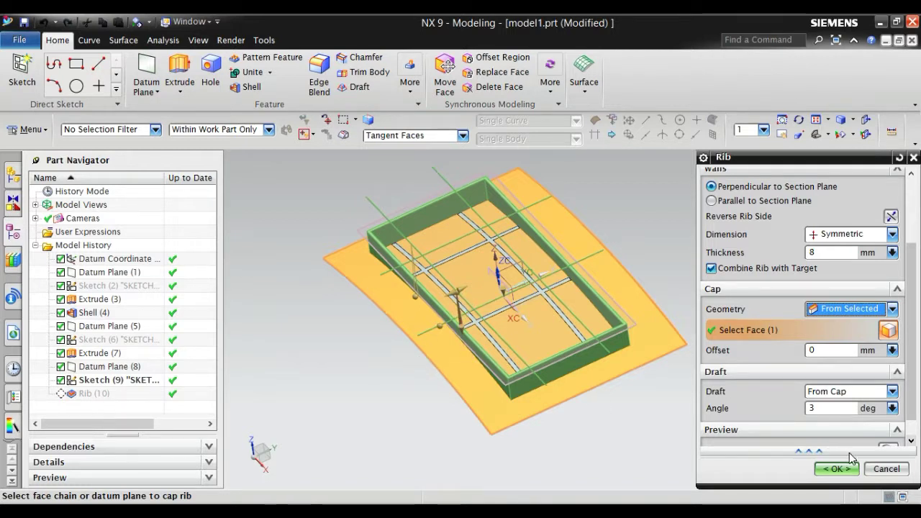
- Preview the rib capped by the sheet and hide the Extrude (7) sheet
left_click(889, 449)
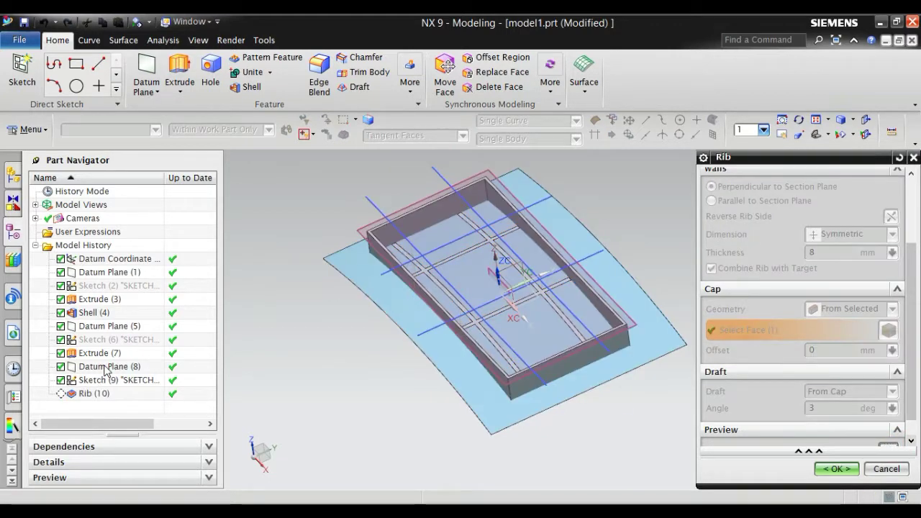
left_click(105, 355)
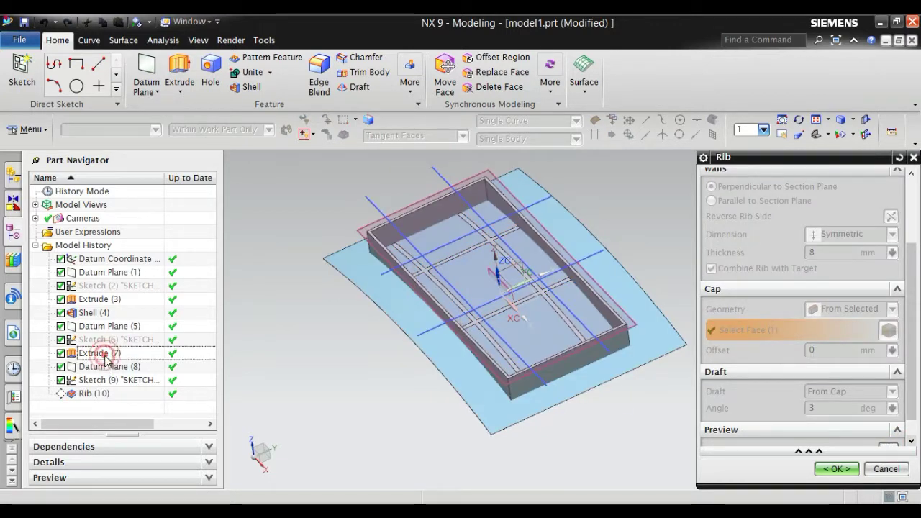
right_click(107, 354)
left_click(150, 362)
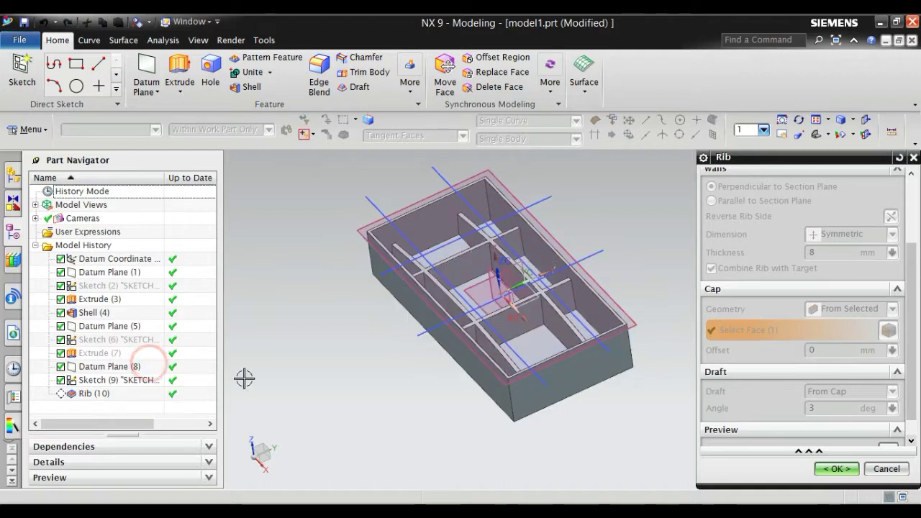
middle_click_drag(411, 403, 369, 410)
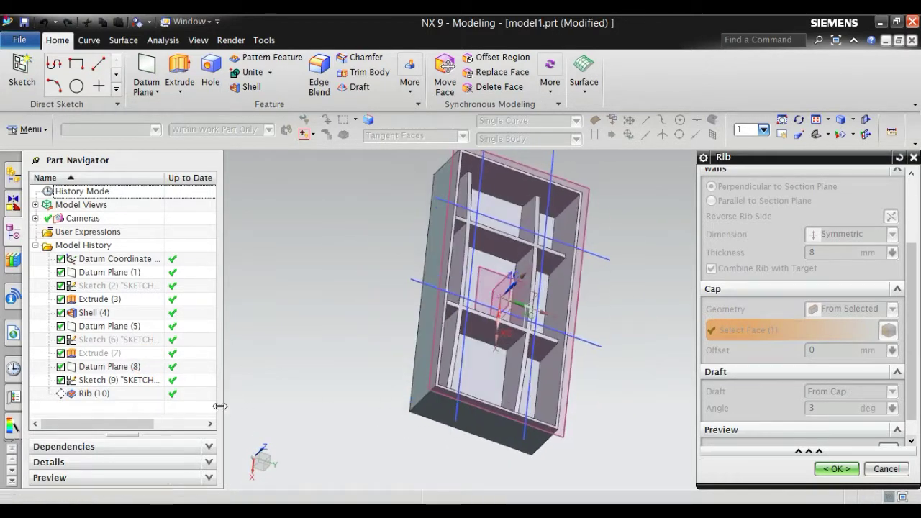
- Hide Datum Plane (5) and Datum Plane (8), then confirm the rib feature
right_click(119, 326)
left_click(143, 333)
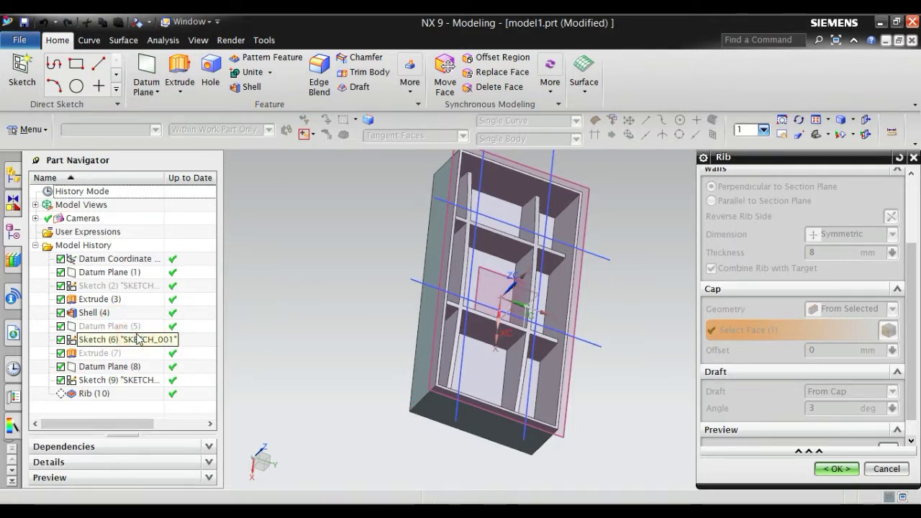
right_click(118, 368)
left_click(139, 377)
middle_click_drag(415, 460, 385, 431)
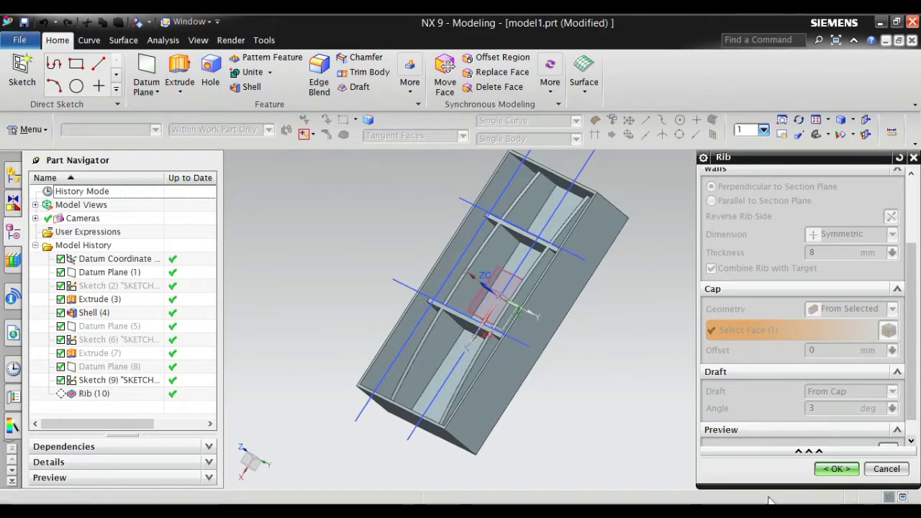
left_click(837, 469)
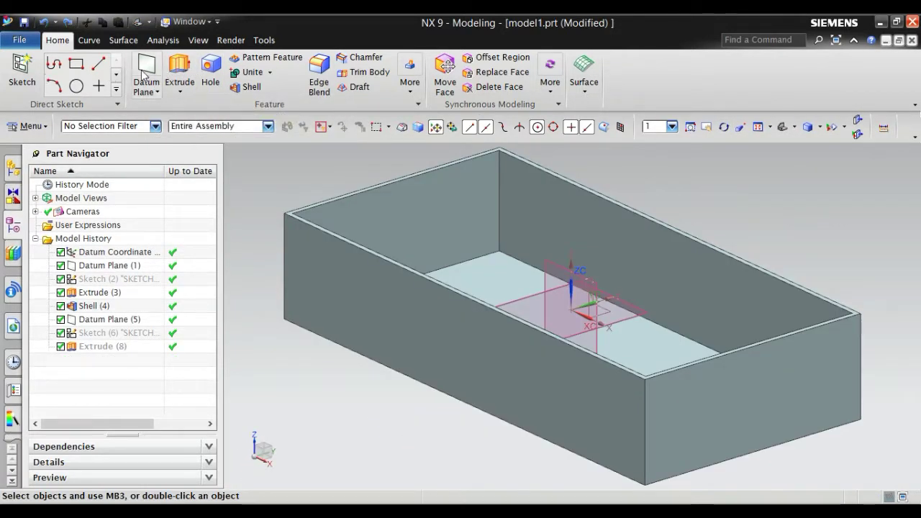
- Start a new sketch on Datum Plane (1)
left_click(22, 72)
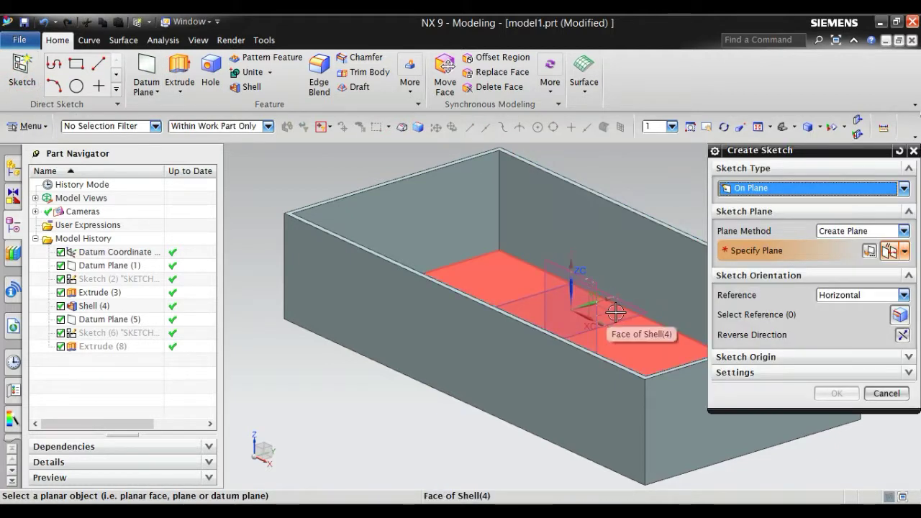
left_click(611, 320)
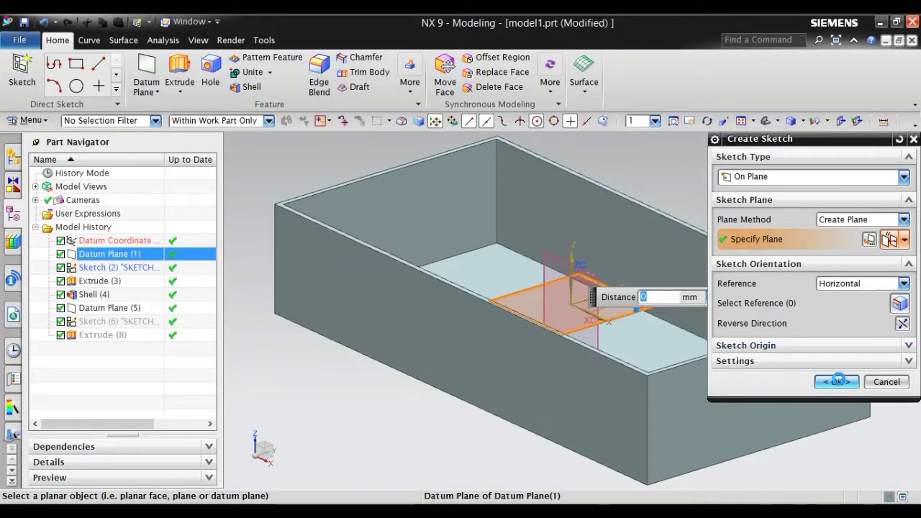
left_click(837, 380)
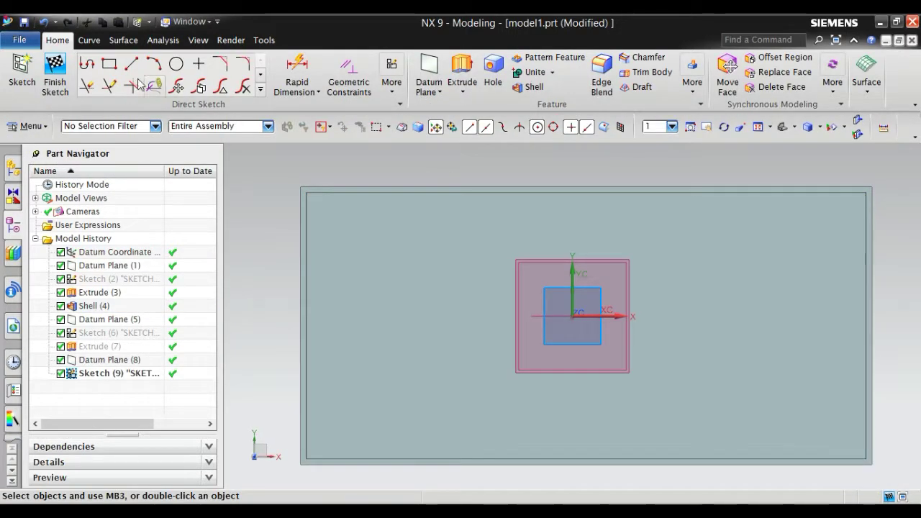
- Draw an L of a 120 vertical line and a 195 horizontal line, then finish the sketch
left_click(131, 65)
left_click(667, 150)
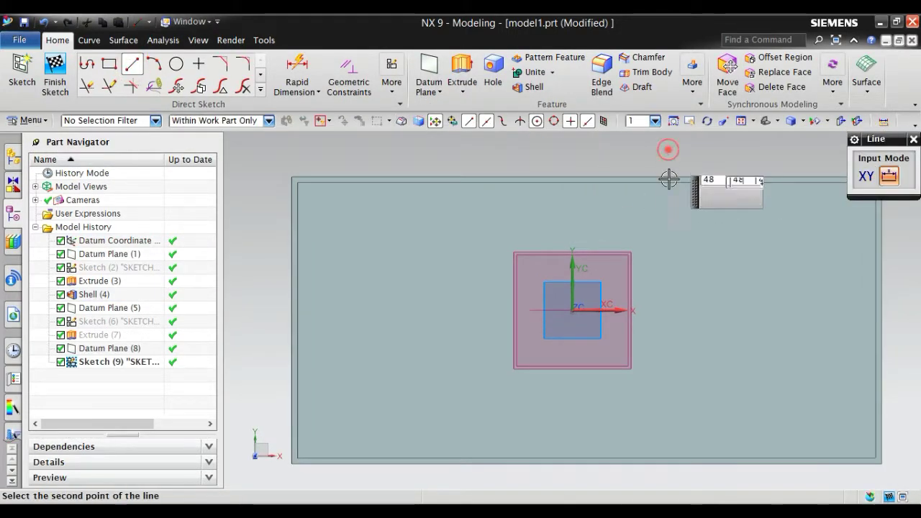
left_click(667, 291)
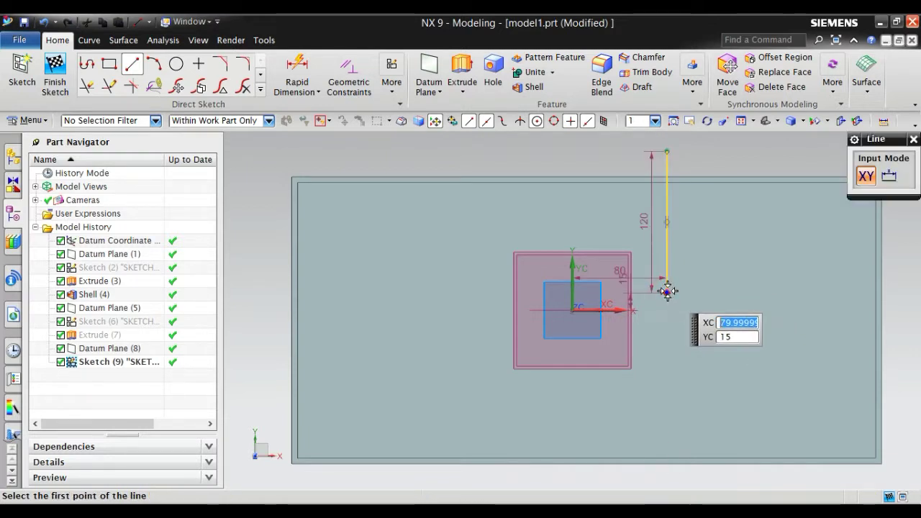
left_click(667, 292)
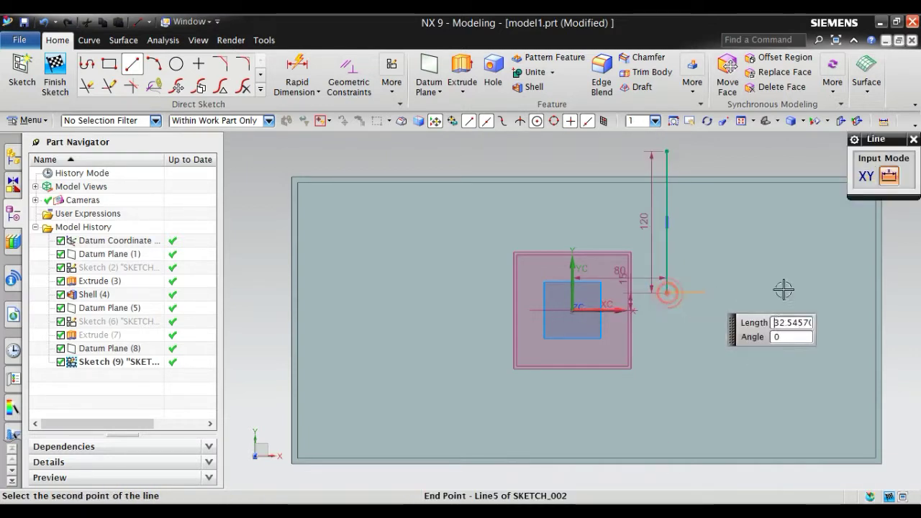
left_click(896, 293)
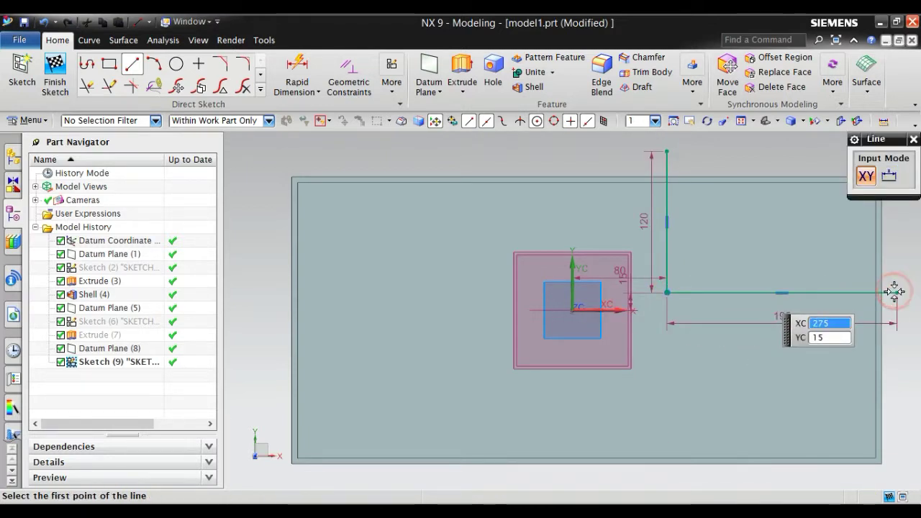
left_click(912, 139)
left_click(56, 85)
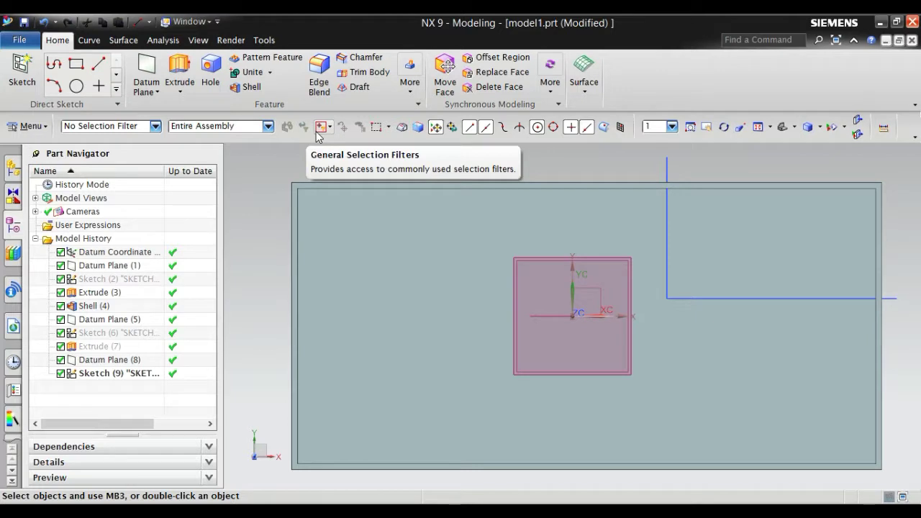
- In trimetric view, launch Insert > Design Feature > Rib and open the curve rule list
key("Home")
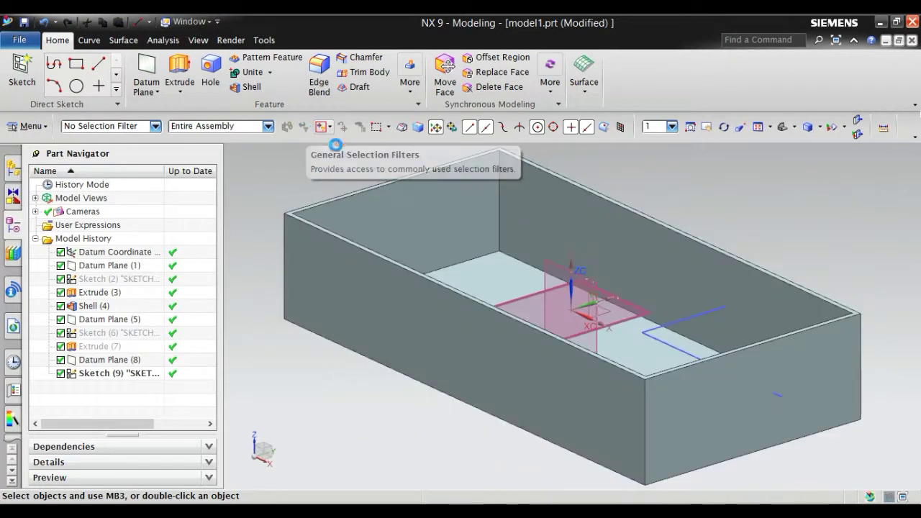
left_click(29, 126)
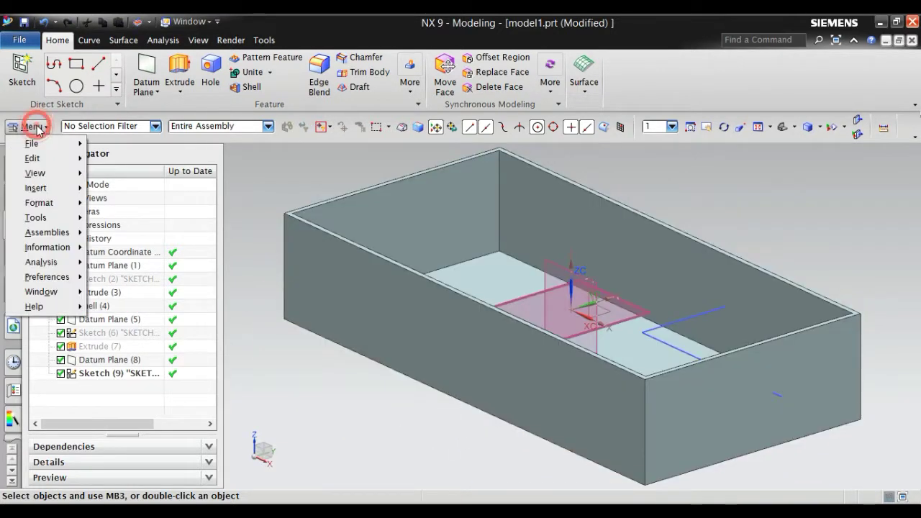
left_click(60, 189)
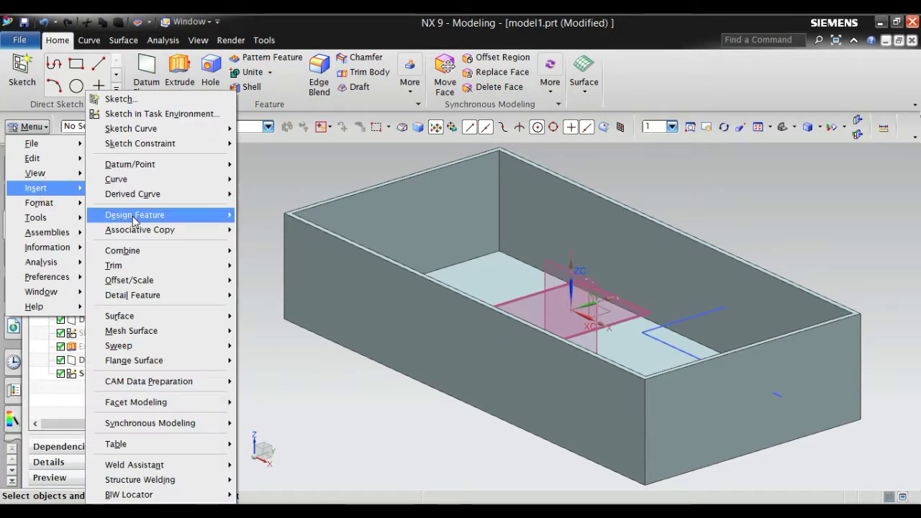
mouse_move(174, 218)
left_click(263, 430)
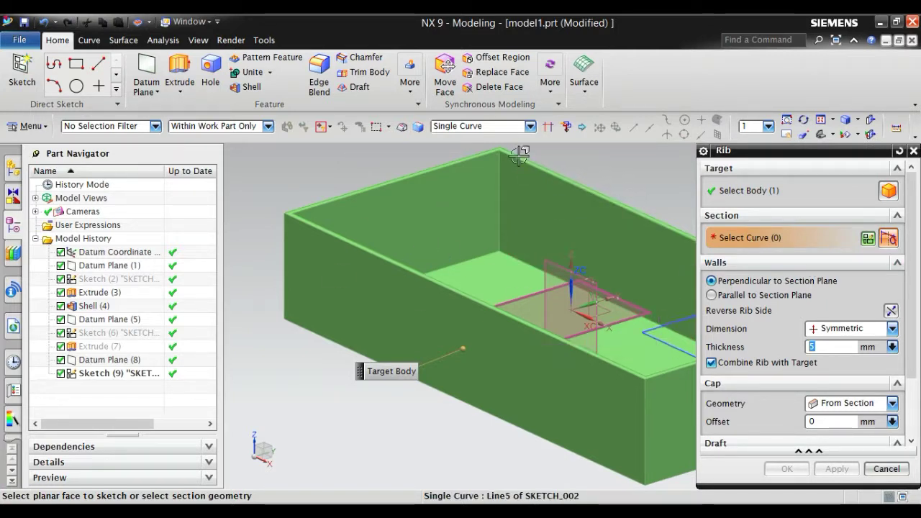
left_click(515, 127)
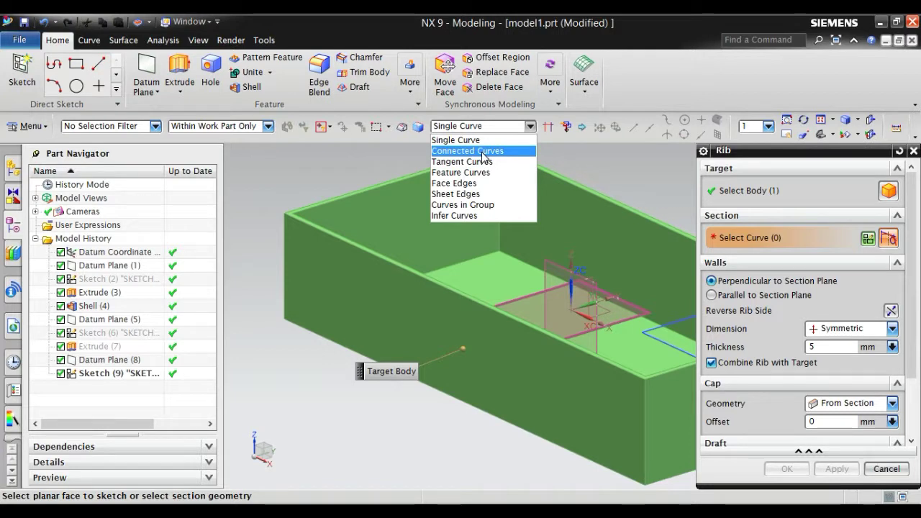
- Select the L-shaped sketch line with Connected Curves as the rib section and inspect the 5 mm wall preview
left_click(482, 151)
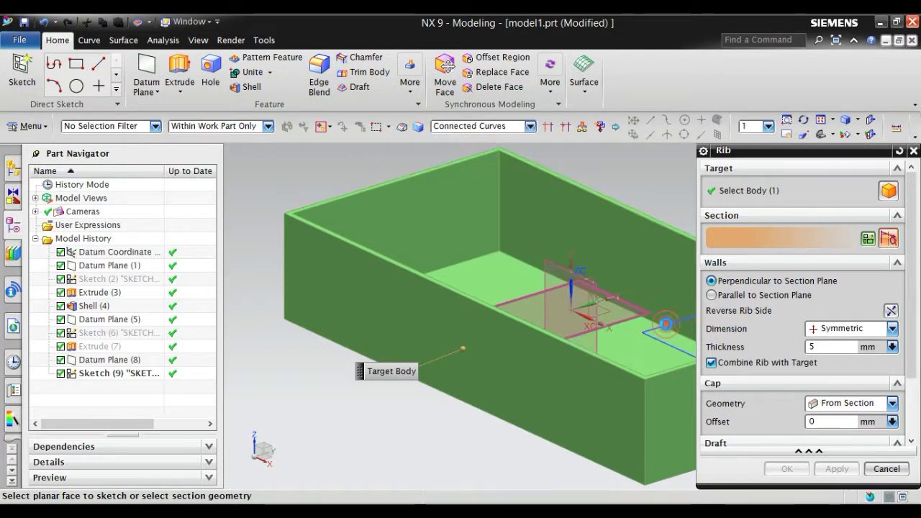
left_click(667, 324)
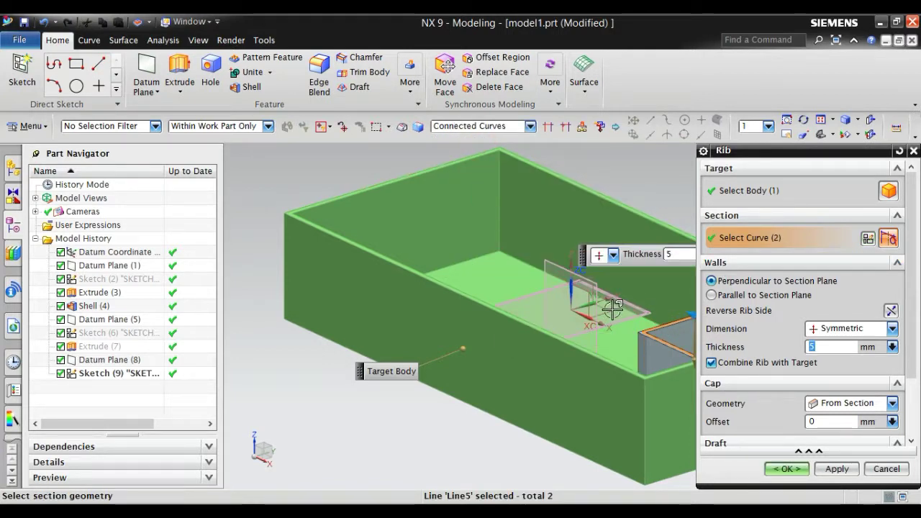
scroll(612, 309, "down", 2)
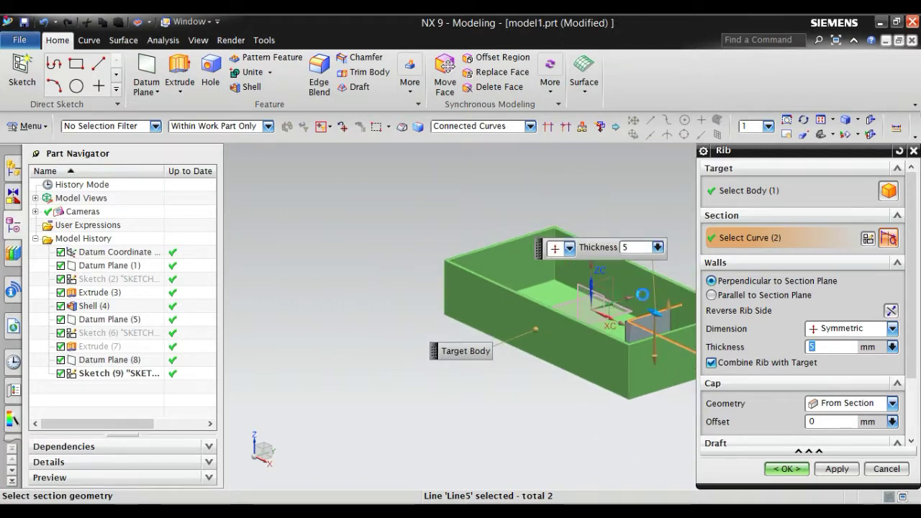
middle_click_drag(642, 294, 626, 360)
scroll(496, 281, "up", 4)
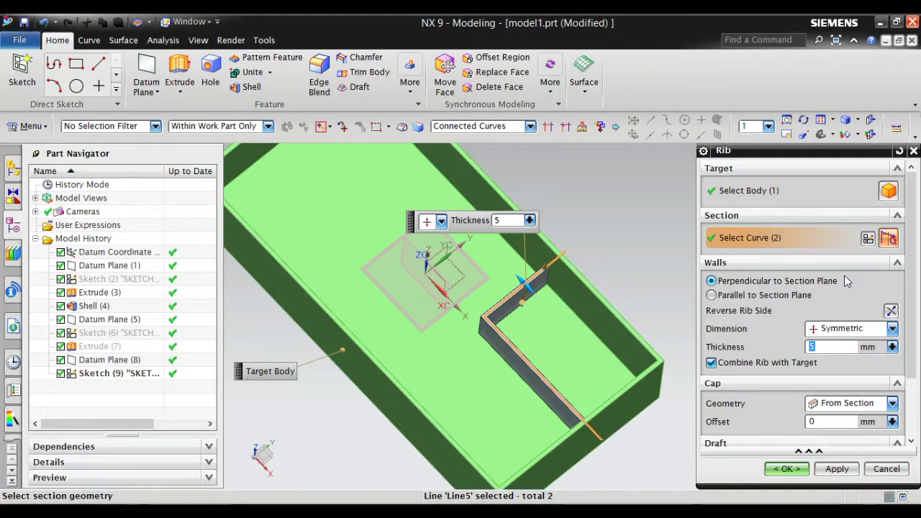
- Switch the rib walls to Parallel to Section Plane and inspect the preview
left_click(769, 300)
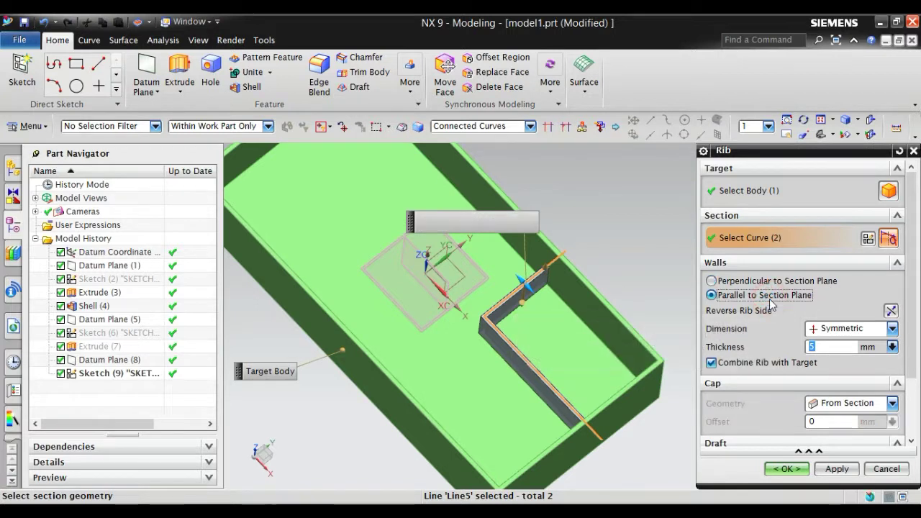
middle_click_drag(447, 327, 462, 328)
middle_click_drag(525, 323, 540, 310)
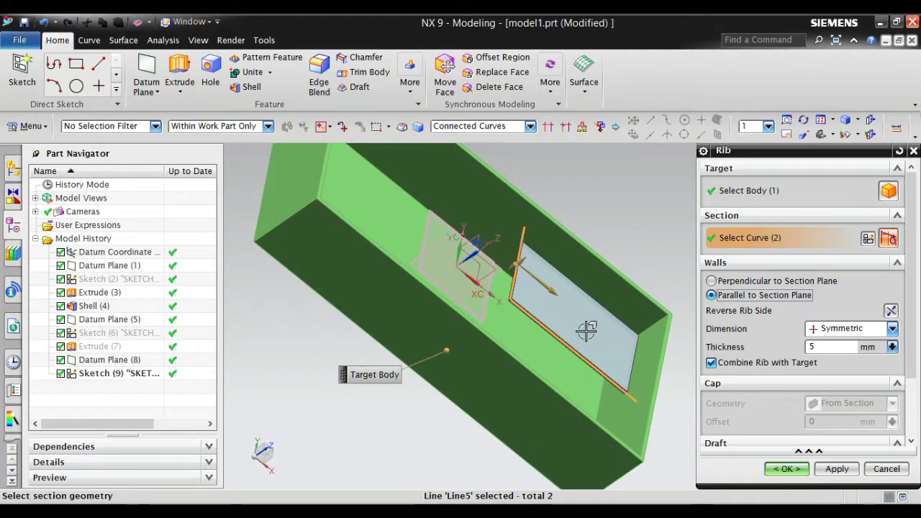
- Set the rib thickness to 10 mm
double_click(841, 346)
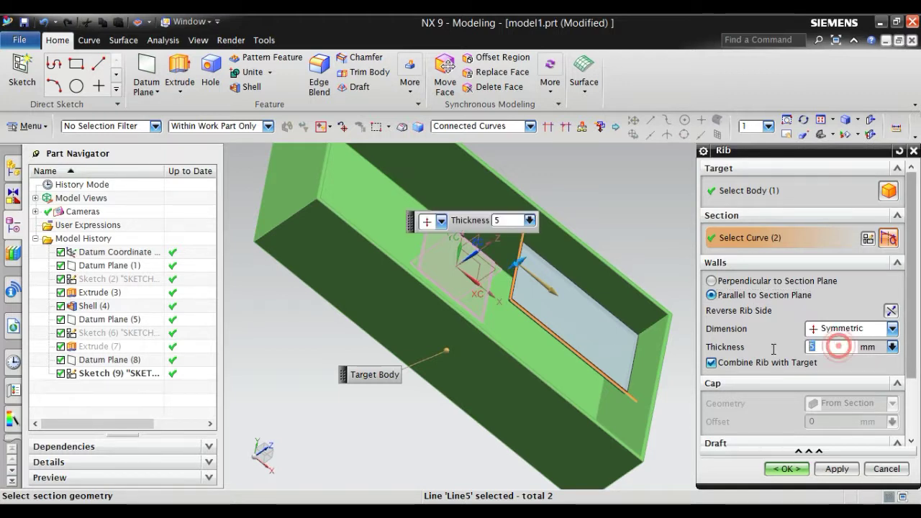
type("10")
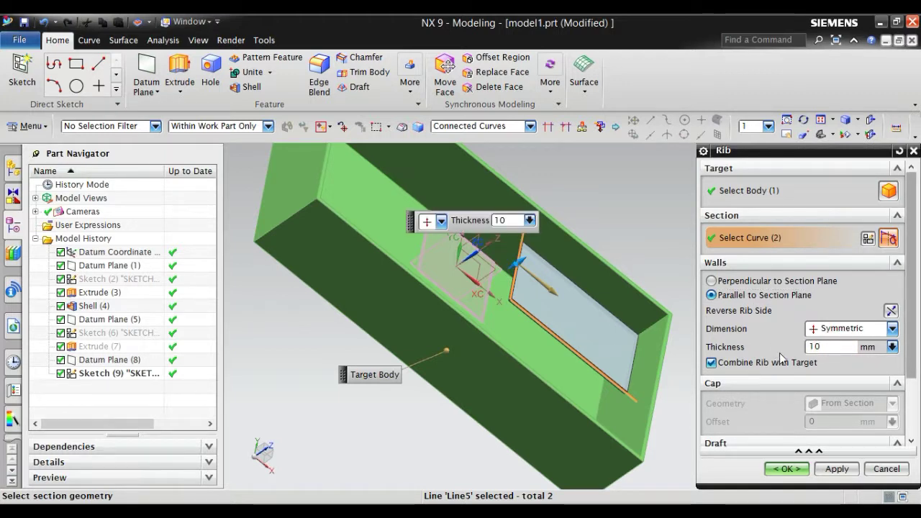
scroll(914, 414, "down", 1)
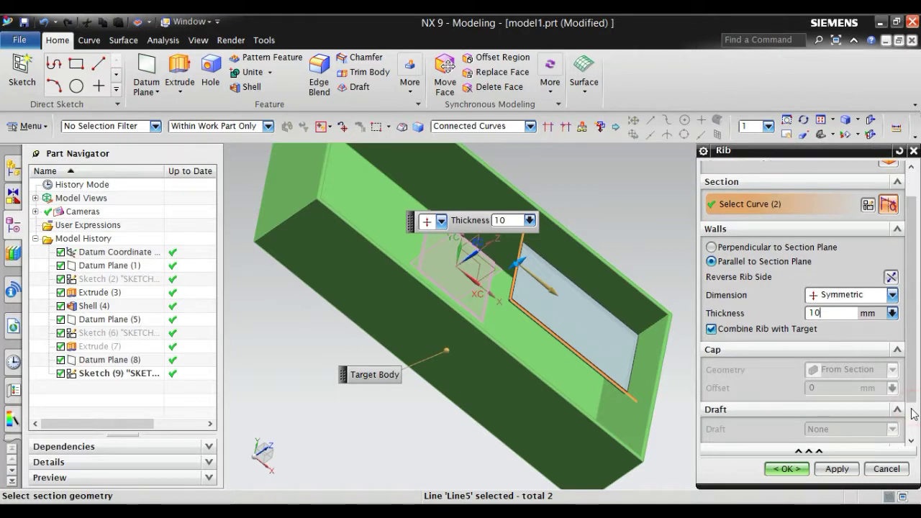
scroll(916, 432, "down", 1)
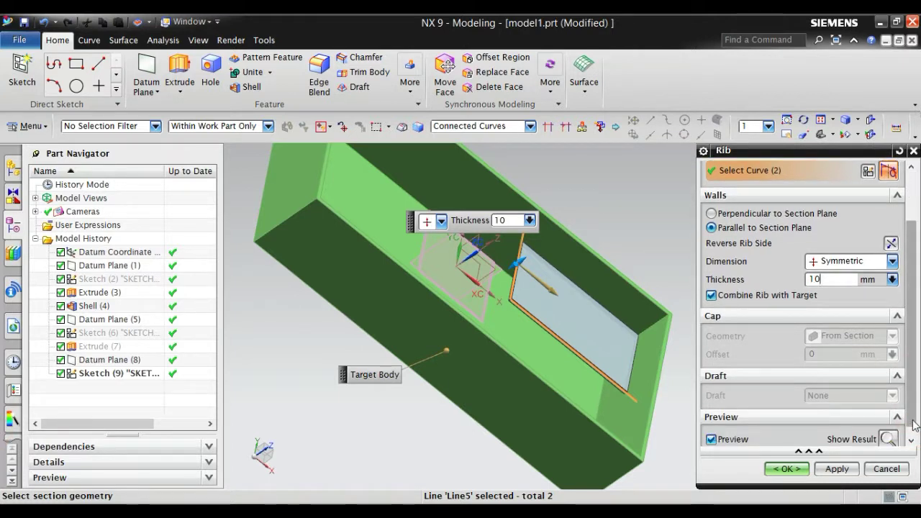
- Preview the rib result, undo it, restore Perpendicular to Section Plane, and set Draft to From Cap
left_click(889, 439)
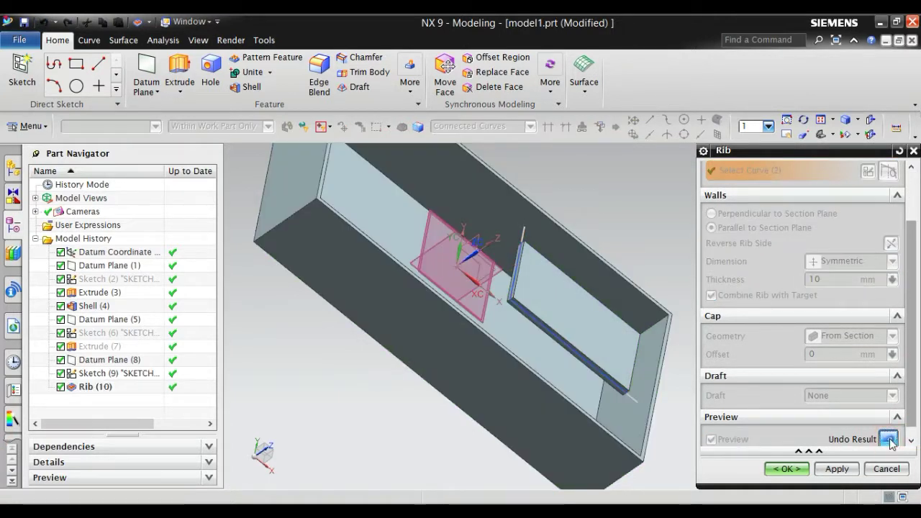
left_click(890, 440)
left_click(778, 213)
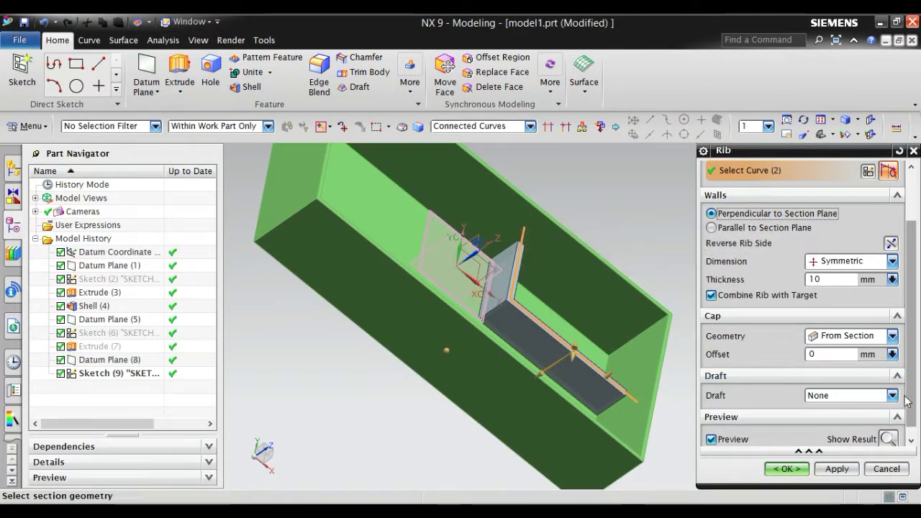
scroll(910, 393, "down", 1)
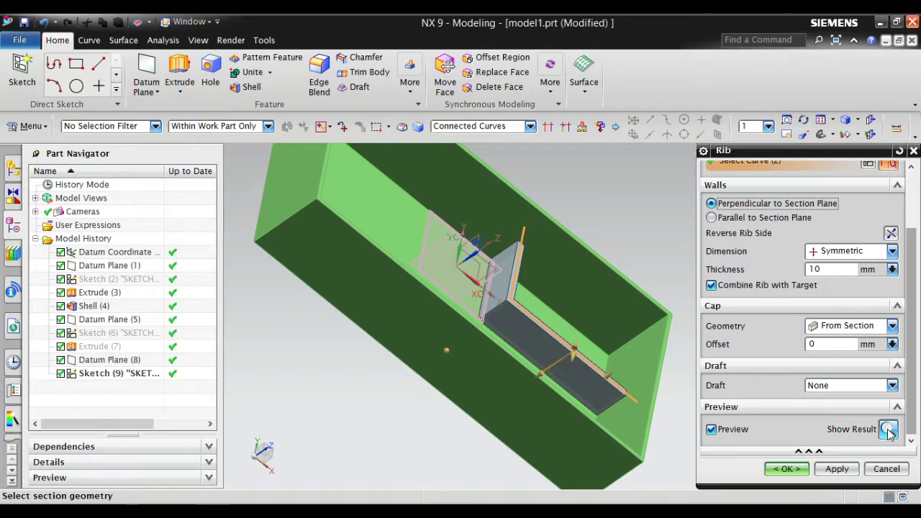
left_click(879, 387)
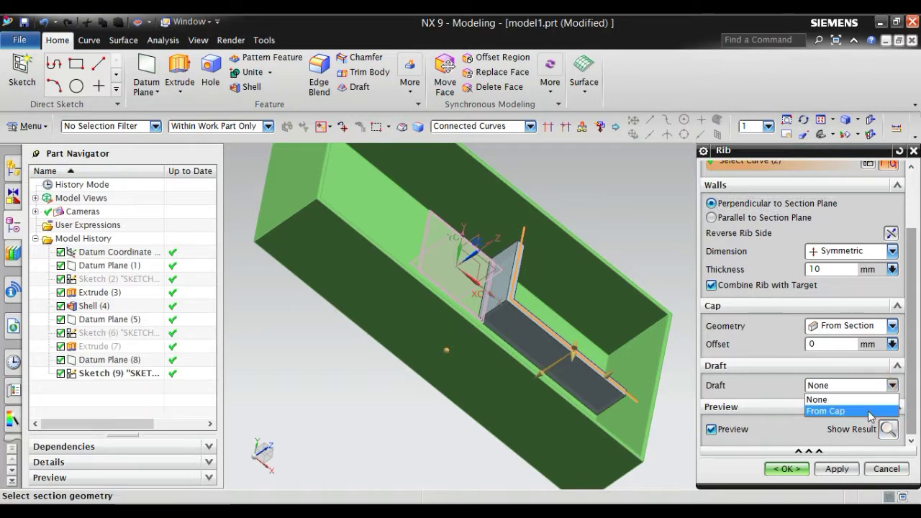